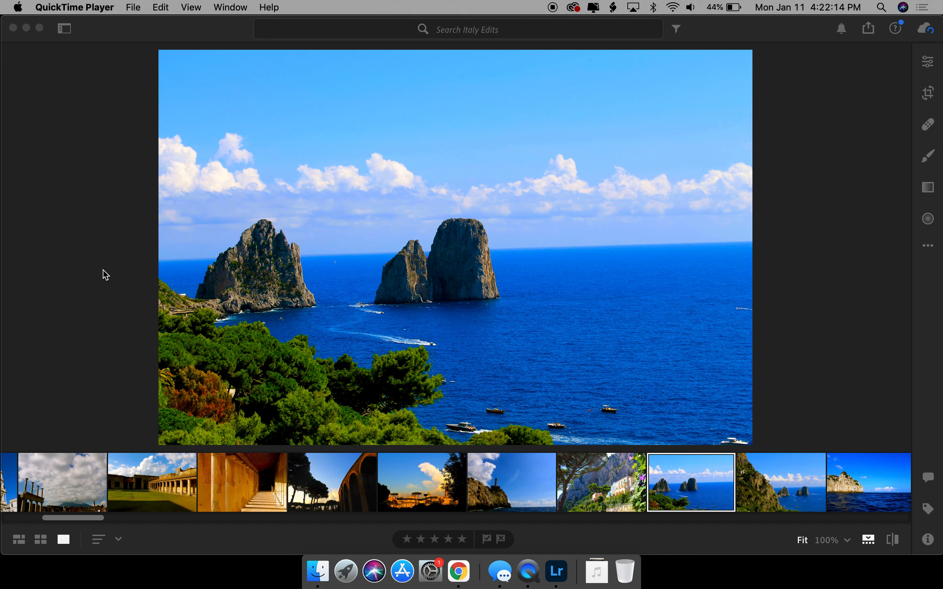
- Open the edit controls for the photo of the sea stacks
{"action": "left_click", "coordinate": [928, 65]}
{"action": "left_click", "coordinate": [928, 62]}
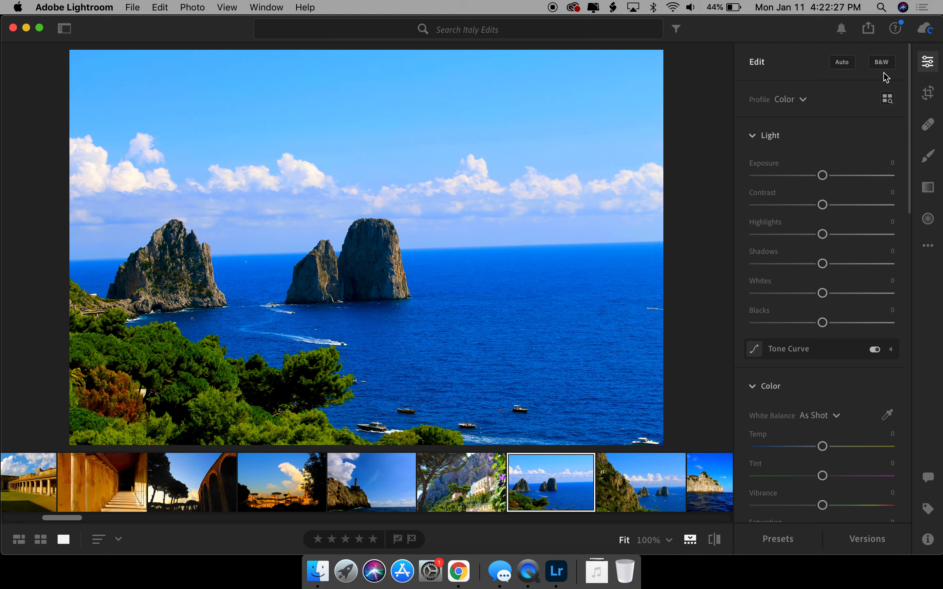
- Try the automatic adjustments on the photo and reset all edits
{"action": "left_click", "coordinate": [834, 67]}
{"action": "left_click", "coordinate": [834, 67]}
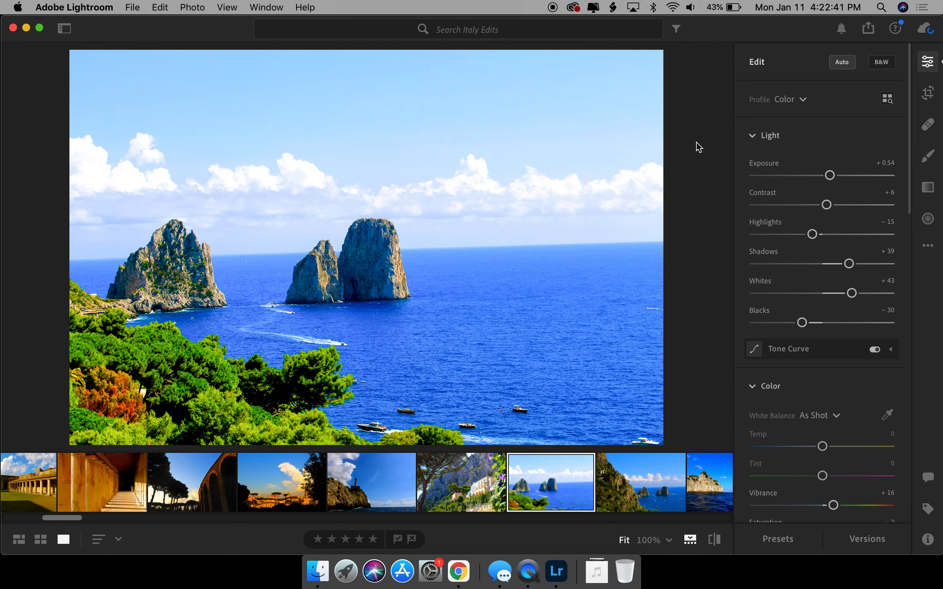
{"action": "key", "text": "super+c"}
{"action": "key", "text": "shift+r"}
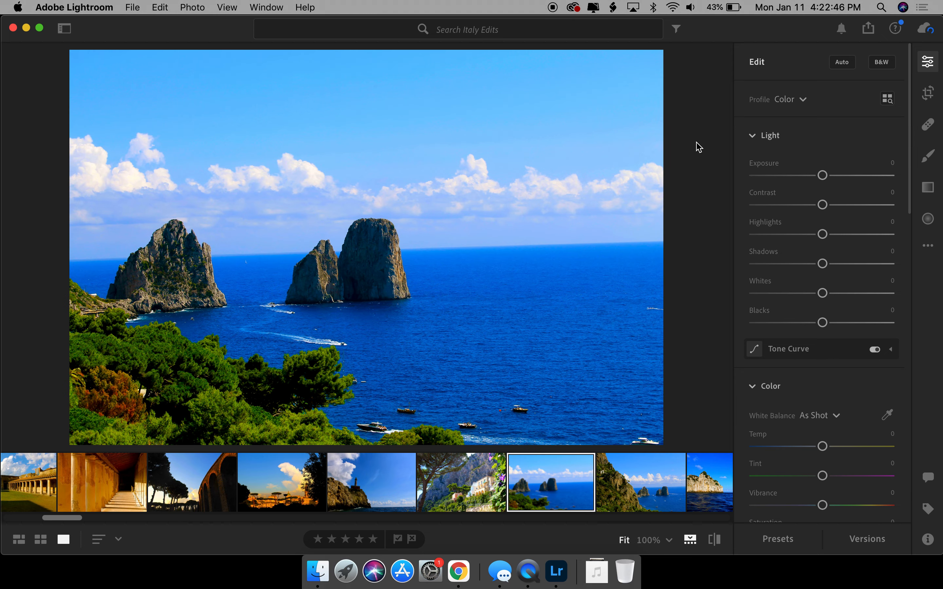
- Open the presets and preview the Color presets from Natural to Matte and the Creative preset Desaturated Contrast on the photo
{"action": "left_click", "coordinate": [776, 540]}
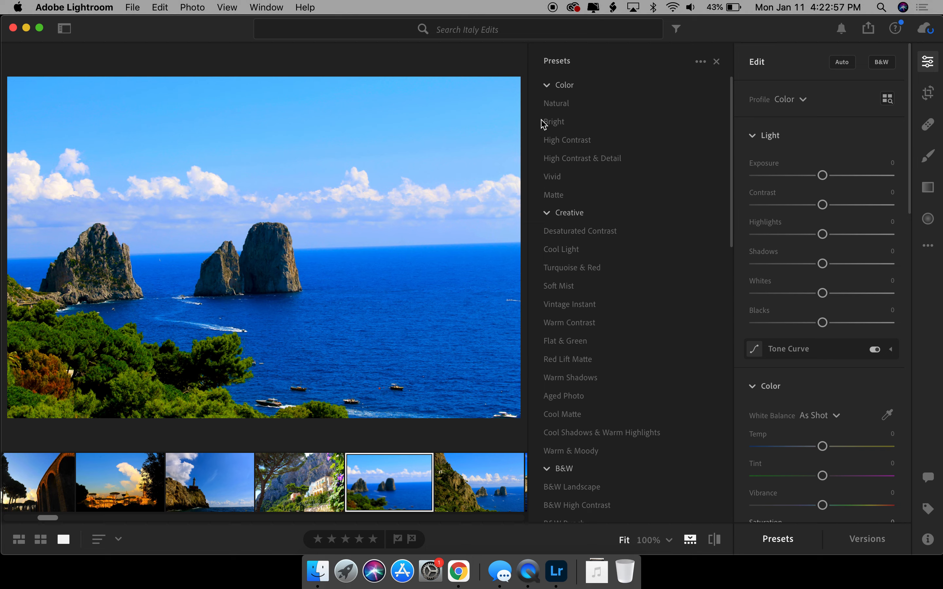
{"action": "left_click", "coordinate": [551, 105]}
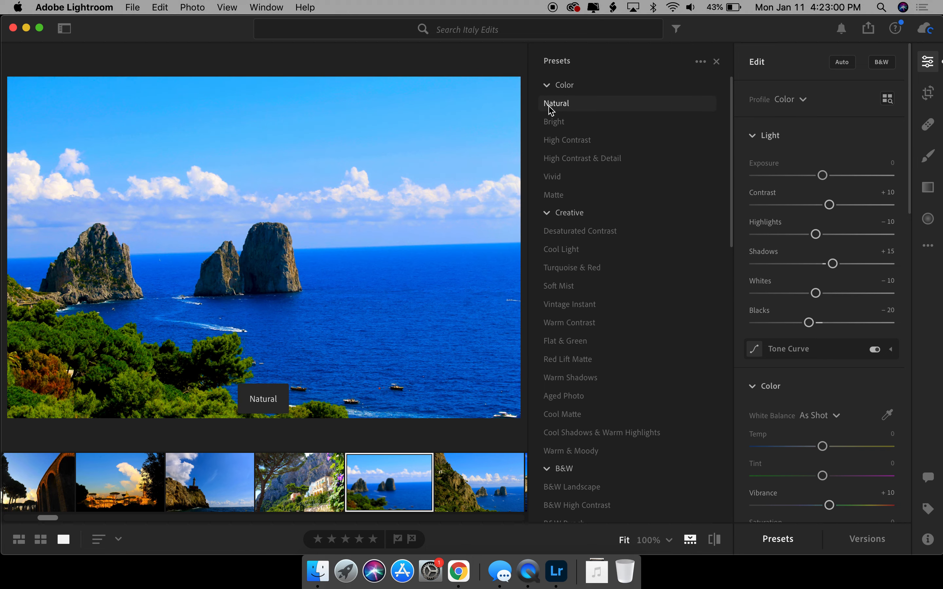
{"action": "left_click", "coordinate": [552, 121]}
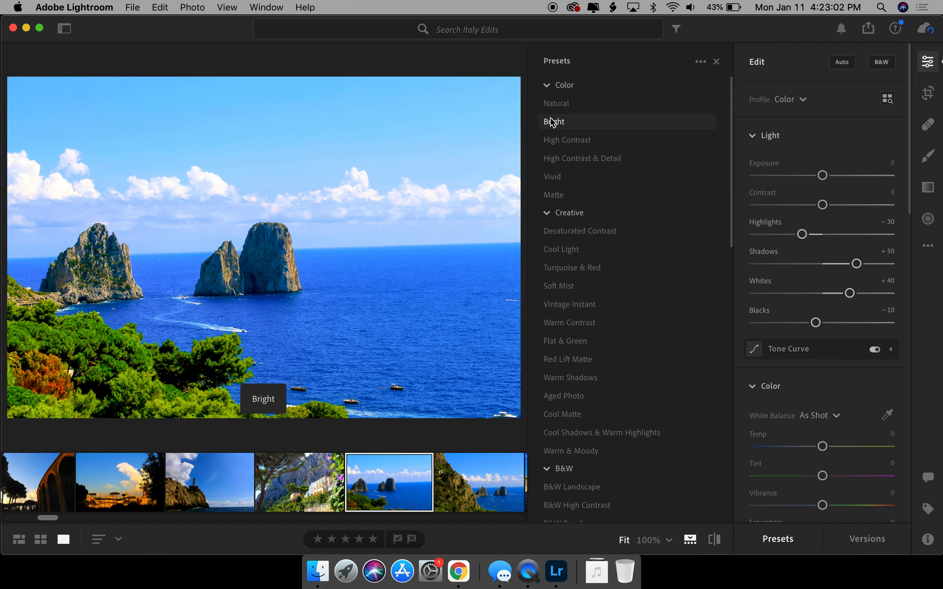
{"action": "left_click", "coordinate": [555, 141]}
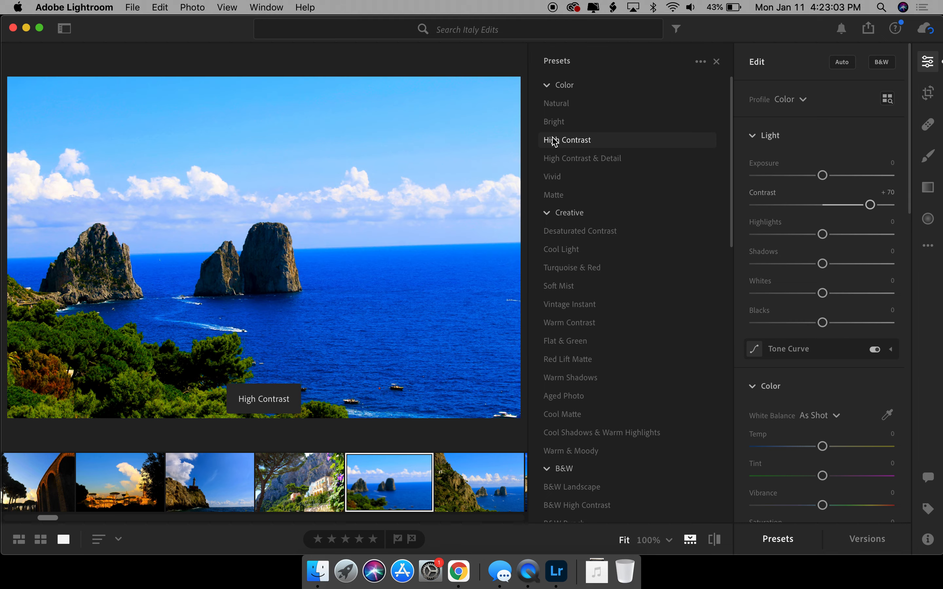
{"action": "left_click", "coordinate": [557, 157]}
{"action": "left_click", "coordinate": [560, 178]}
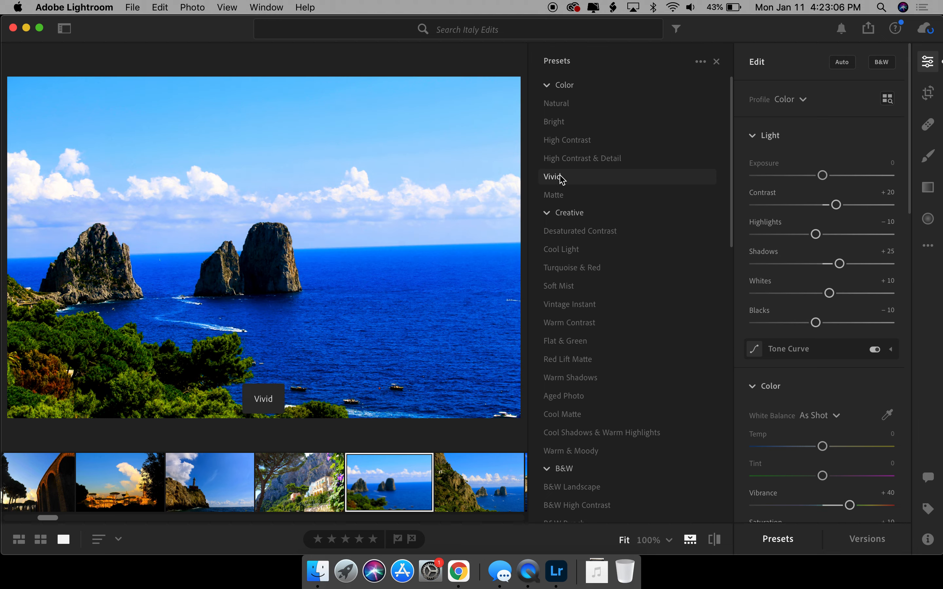
{"action": "left_click", "coordinate": [567, 194]}
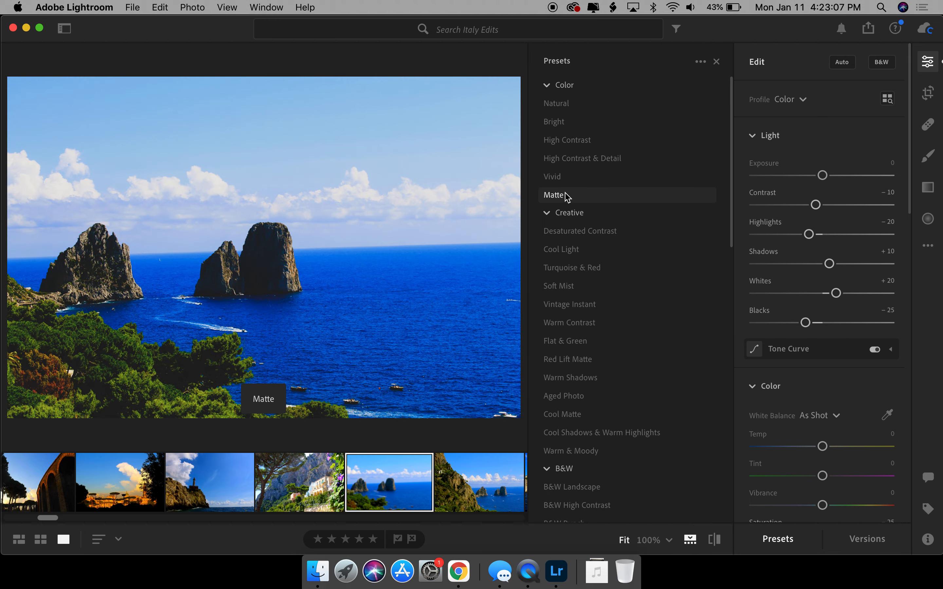
{"action": "left_click", "coordinate": [580, 231]}
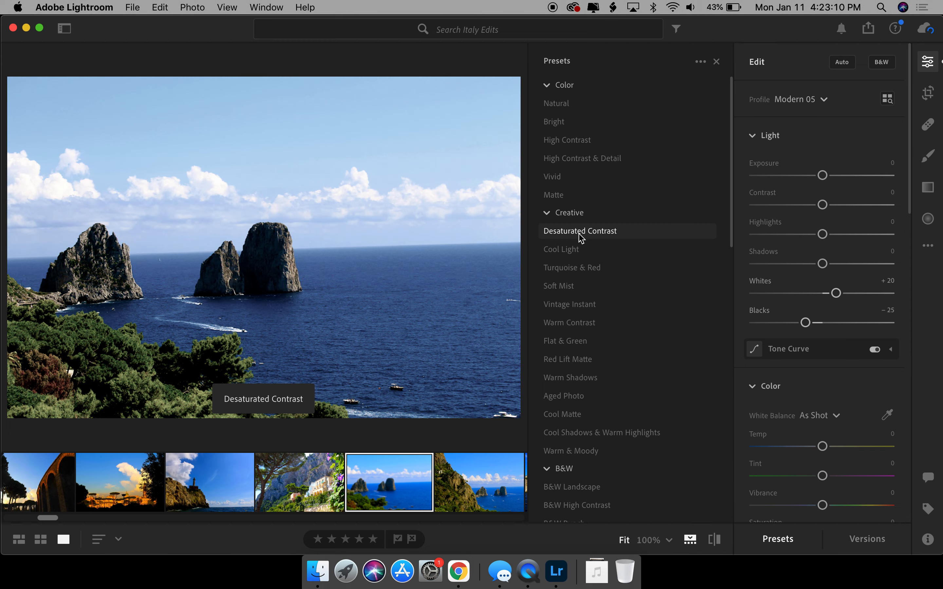
- Try the Warm Contrast preset on the photo, undo it and close the presets
{"action": "left_click", "coordinate": [609, 325]}
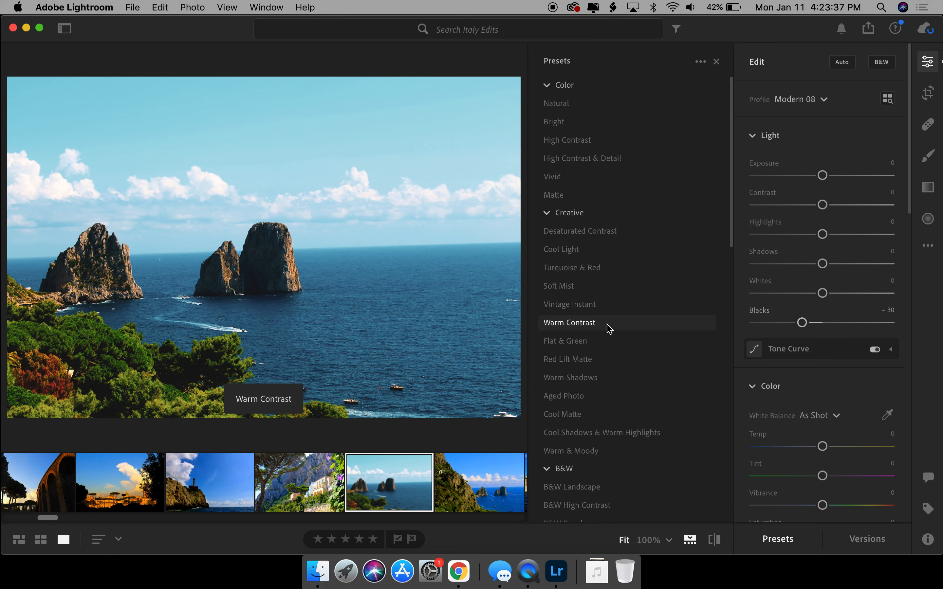
{"action": "left_click", "coordinate": [608, 326]}
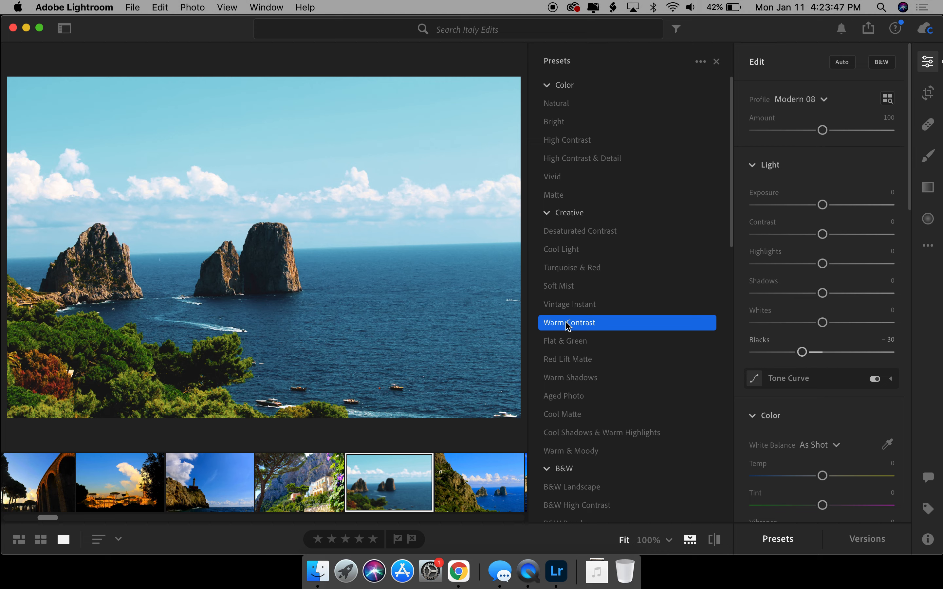
{"action": "key", "text": "super+z"}
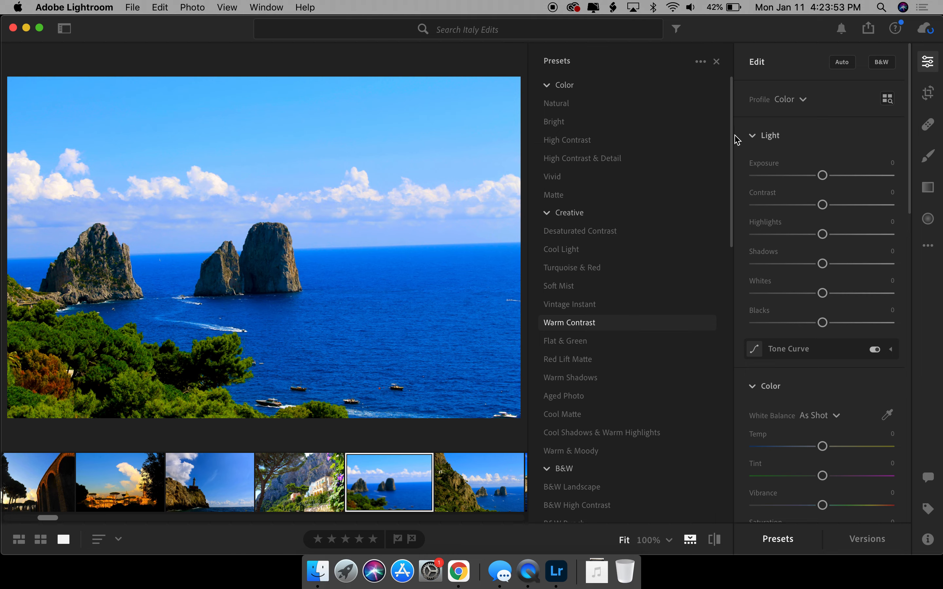
{"action": "left_click", "coordinate": [716, 61]}
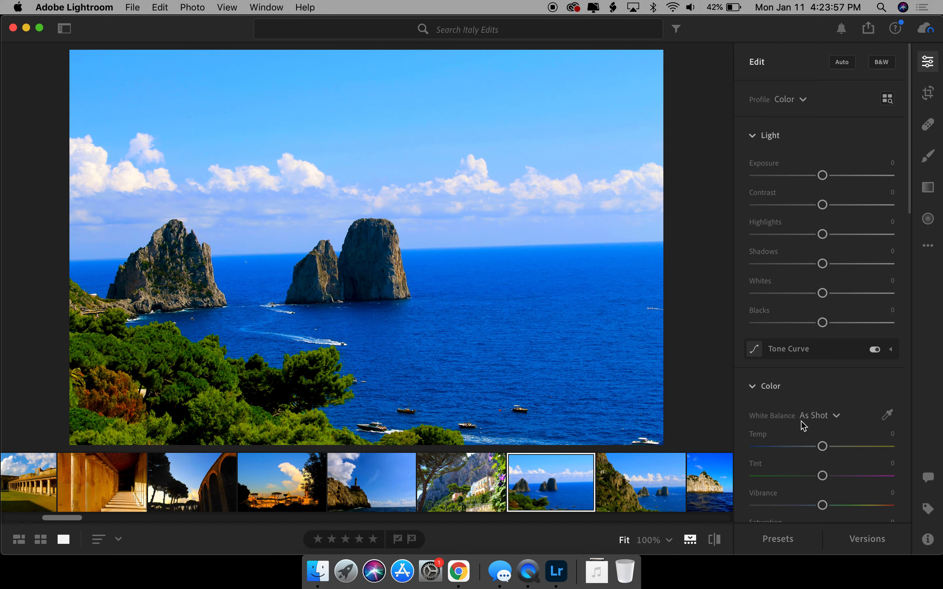
- Adjust the photo's light settings to Blacks +29, Shadows -16 and Exposure +0.48
{"action": "scroll", "coordinate": [797, 305], "scroll_direction": "down", "scroll_amount": 1}
{"action": "scroll", "coordinate": [796, 305], "scroll_direction": "up", "scroll_amount": 1}
{"action": "left_click_drag", "start_coordinate": [822, 323], "coordinate": [844, 322]}
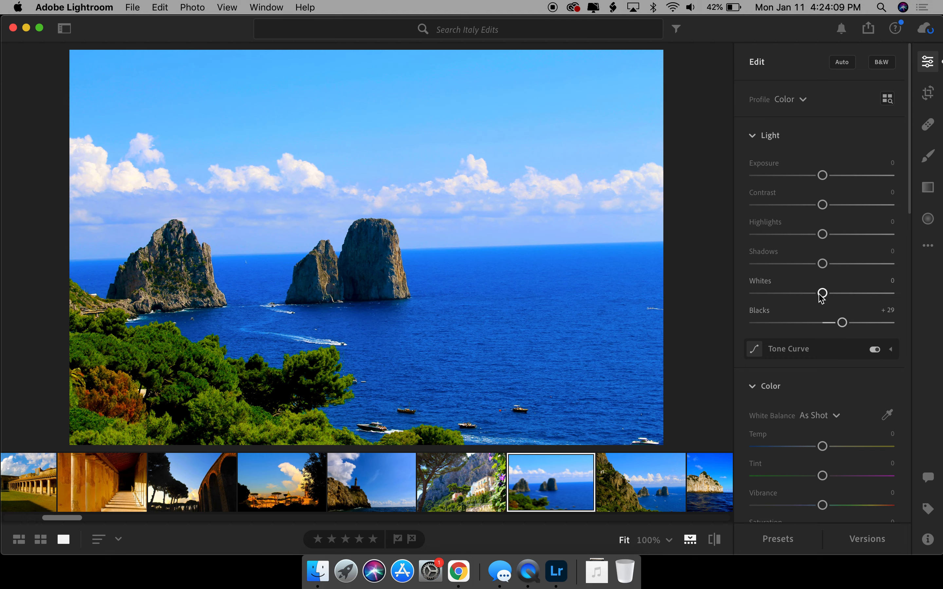
{"action": "left_click_drag", "start_coordinate": [822, 263], "coordinate": [812, 267]}
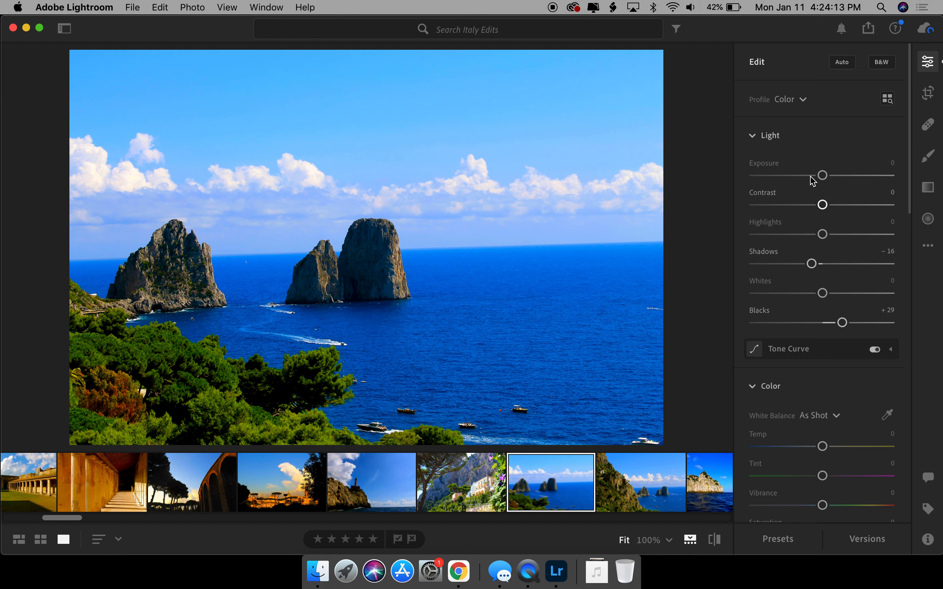
{"action": "left_click_drag", "start_coordinate": [823, 176], "coordinate": [828, 177]}
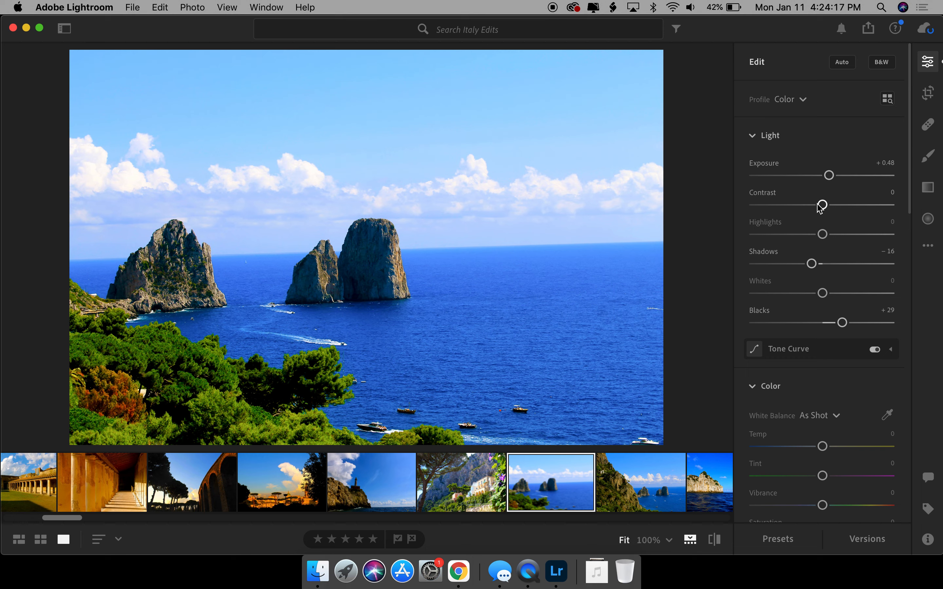
- Adjust the photo's color settings to Vibrance -32, Saturation -16, Tint -16 and Temp +17
{"action": "scroll", "coordinate": [823, 323], "scroll_direction": "down", "scroll_amount": 5}
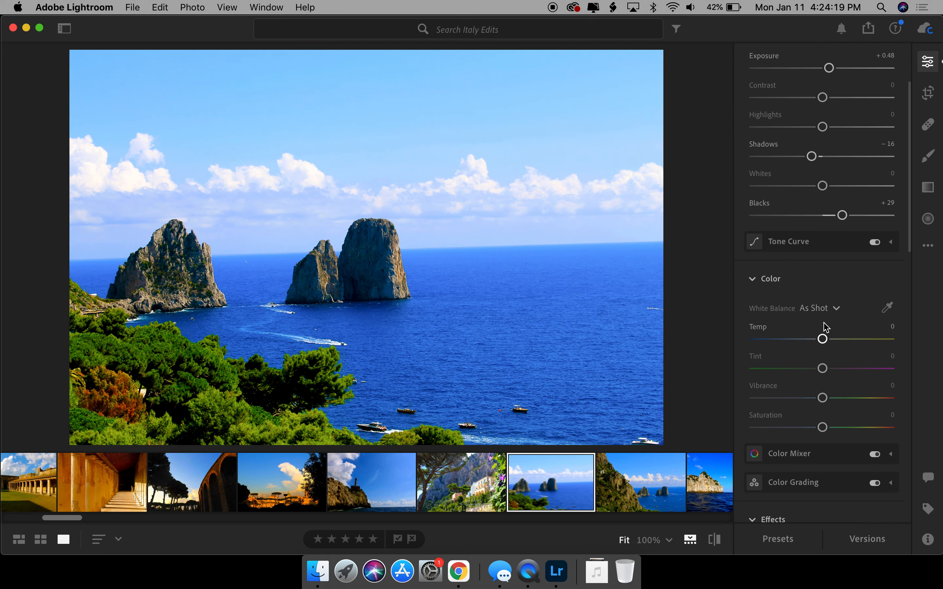
{"action": "scroll", "coordinate": [824, 325], "scroll_direction": "down", "scroll_amount": 2}
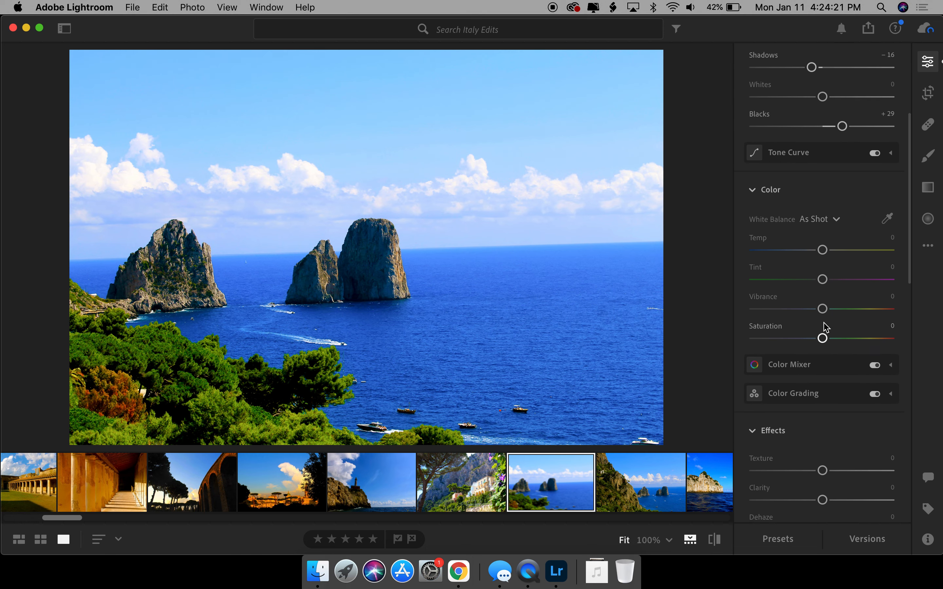
{"action": "left_click_drag", "start_coordinate": [825, 314], "coordinate": [812, 341]}
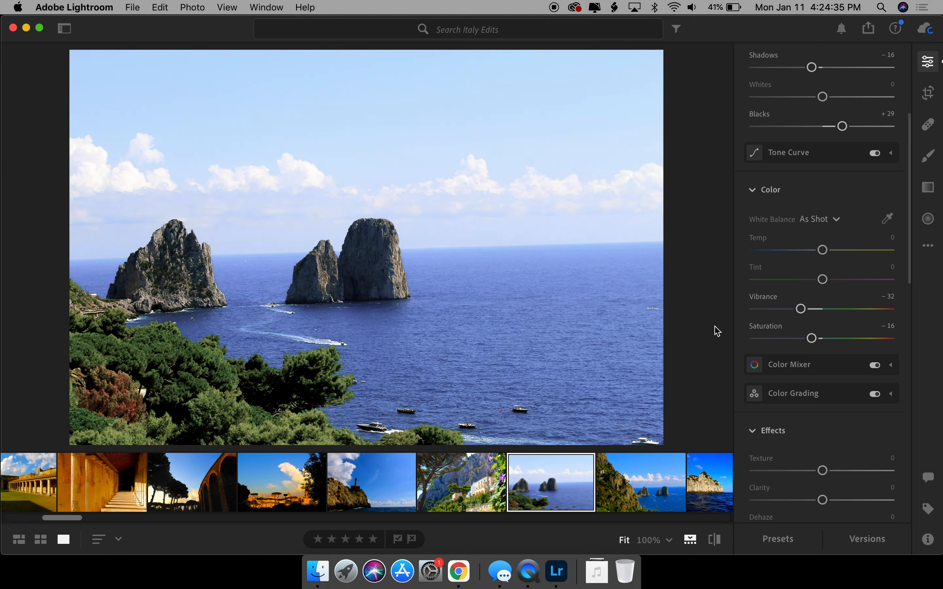
{"action": "left_click", "coordinate": [822, 280]}
{"action": "left_click_drag", "start_coordinate": [823, 282], "coordinate": [813, 284]}
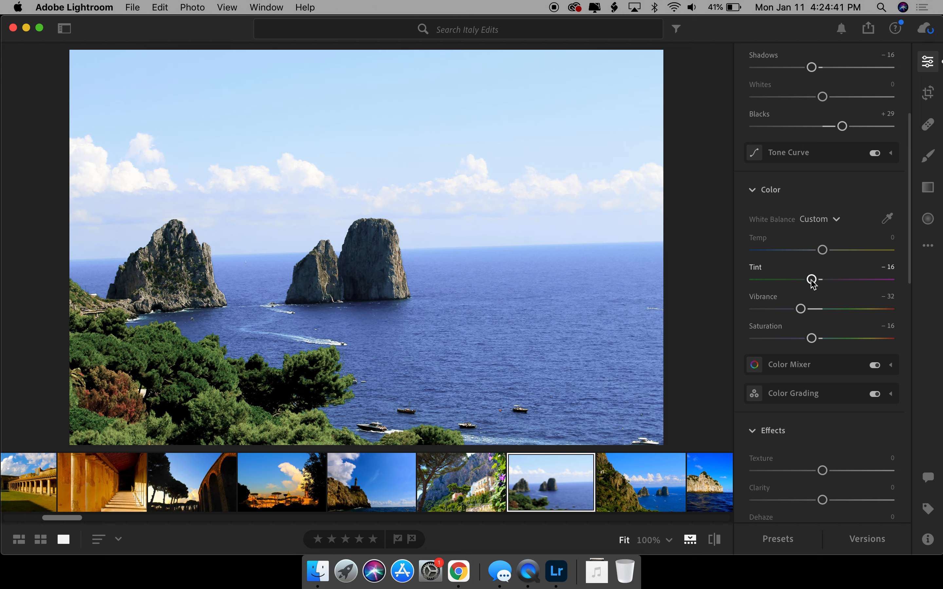
{"action": "mouse_move", "coordinate": [823, 250]}
{"action": "left_mouse_down"}
{"action": "mouse_move", "coordinate": [808, 252]}
{"action": "mouse_move", "coordinate": [841, 252]}
{"action": "mouse_move", "coordinate": [833, 250]}
{"action": "left_mouse_up"}
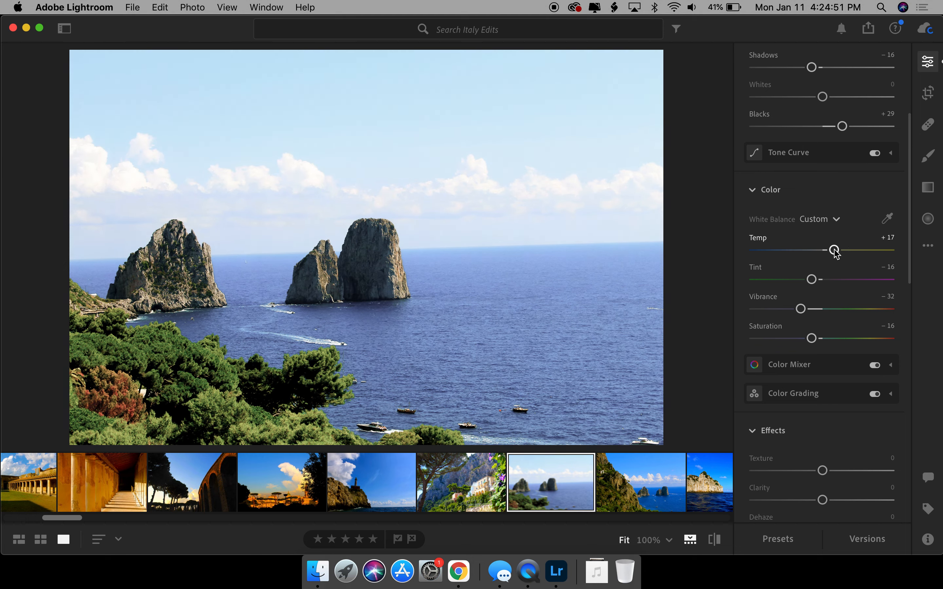
- Adjust the photo's effects to Texture +19, Clarity +19 and Dehaze -17
{"action": "scroll", "coordinate": [818, 317], "scroll_direction": "down", "scroll_amount": 5}
{"action": "scroll", "coordinate": [821, 321], "scroll_direction": "down", "scroll_amount": 3}
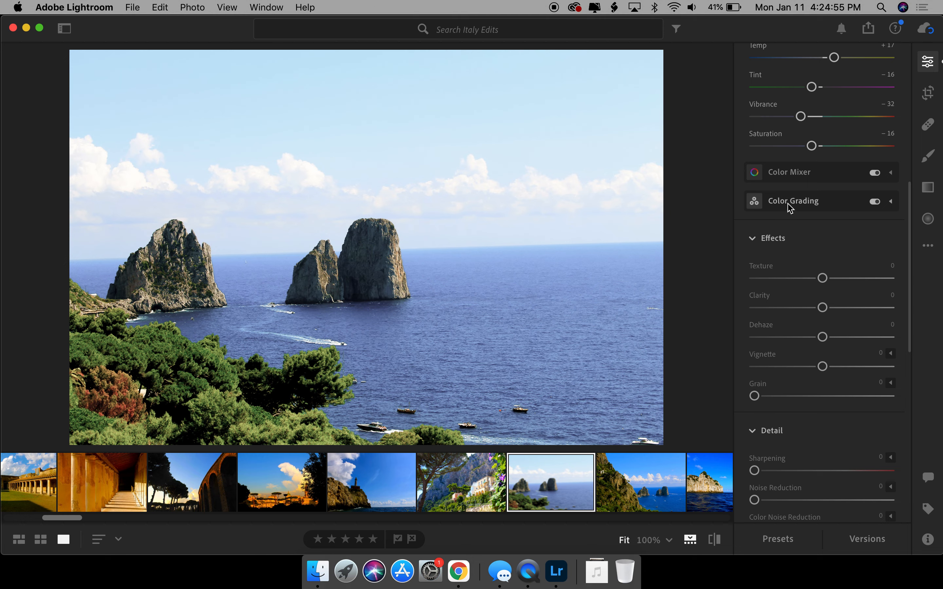
{"action": "left_click", "coordinate": [891, 203]}
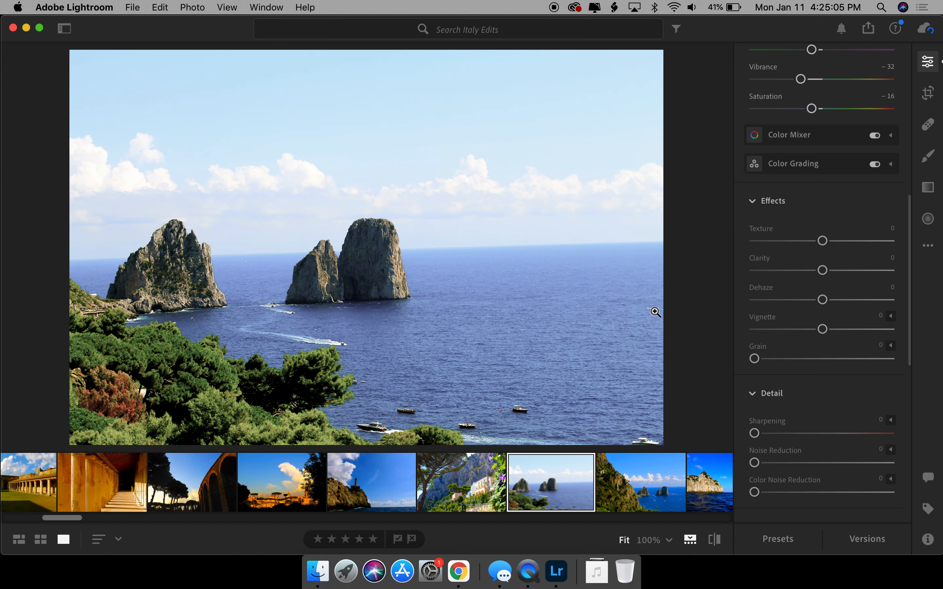
{"action": "mouse_move", "coordinate": [775, 168]}
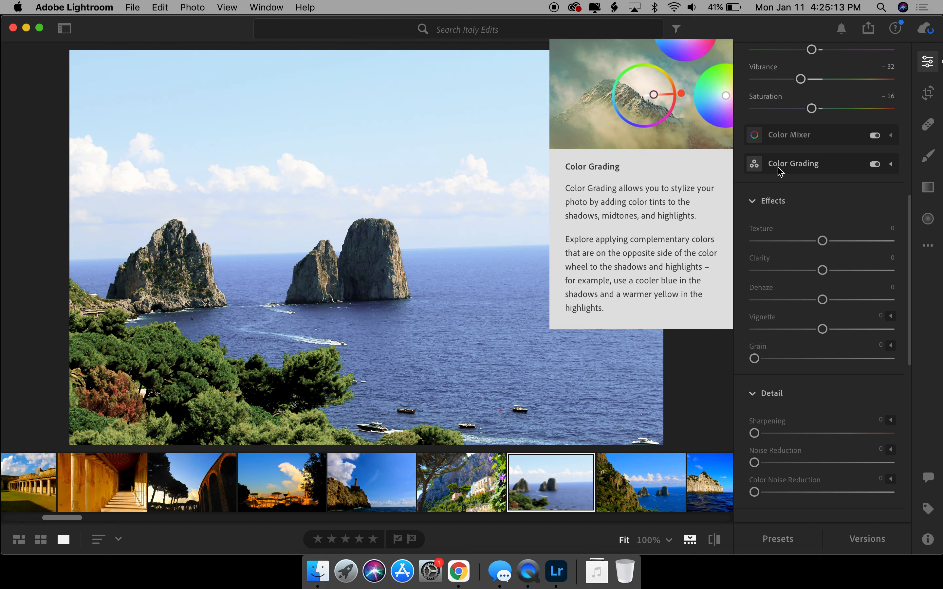
{"action": "mouse_move", "coordinate": [759, 233]}
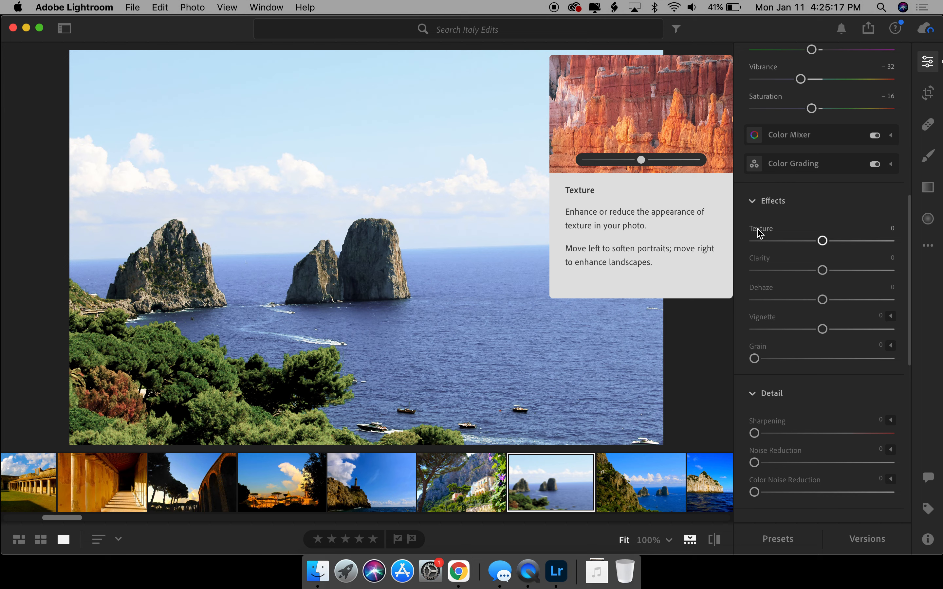
{"action": "left_click_drag", "start_coordinate": [822, 241], "coordinate": [852, 247]}
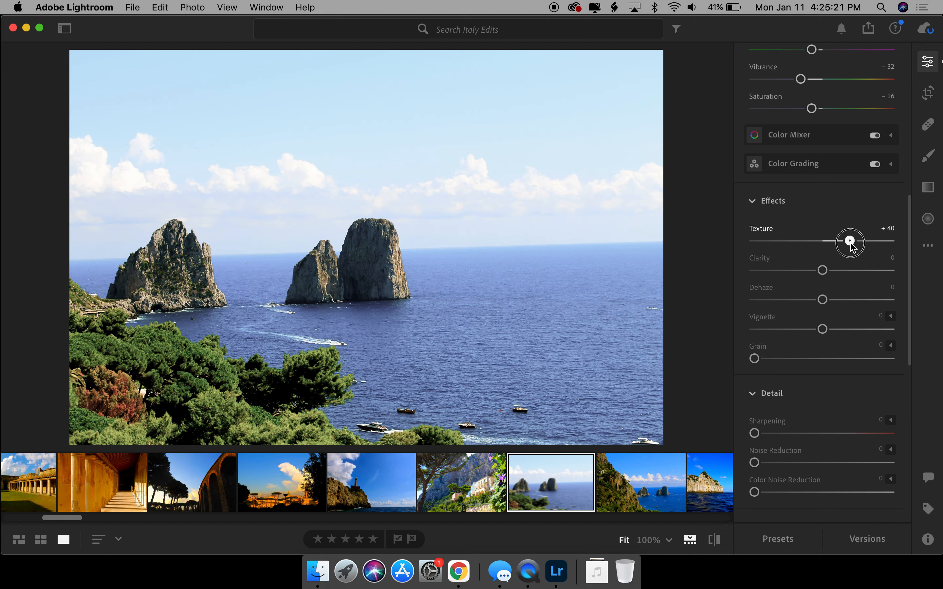
{"action": "left_click_drag", "start_coordinate": [851, 246], "coordinate": [785, 304]}
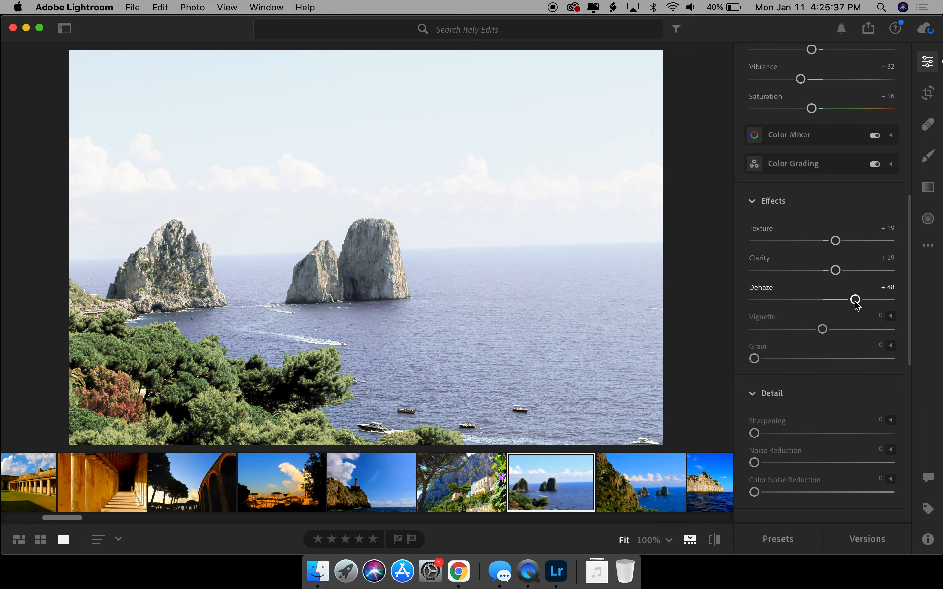
{"action": "left_click_drag", "start_coordinate": [854, 301], "coordinate": [810, 303]}
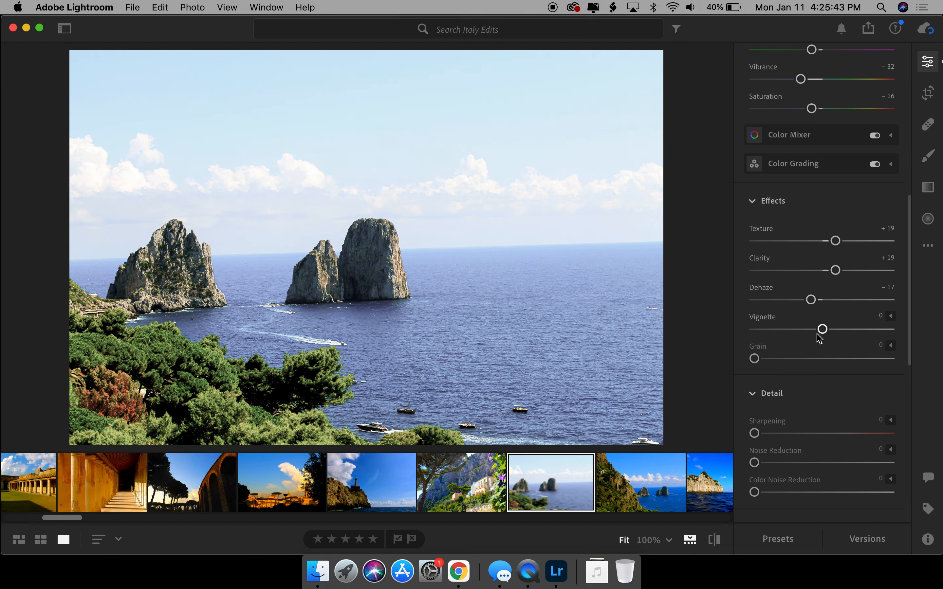
- Examine the detail, optics and geometry settings, the additional edit options and the Healing Brush settings, and return to the edit controls
{"action": "scroll", "coordinate": [819, 338], "scroll_direction": "down", "scroll_amount": 3}
{"action": "scroll", "coordinate": [794, 310], "scroll_direction": "down", "scroll_amount": 2}
{"action": "scroll", "coordinate": [795, 310], "scroll_direction": "down", "scroll_amount": 4}
{"action": "scroll", "coordinate": [795, 309], "scroll_direction": "down", "scroll_amount": 10}
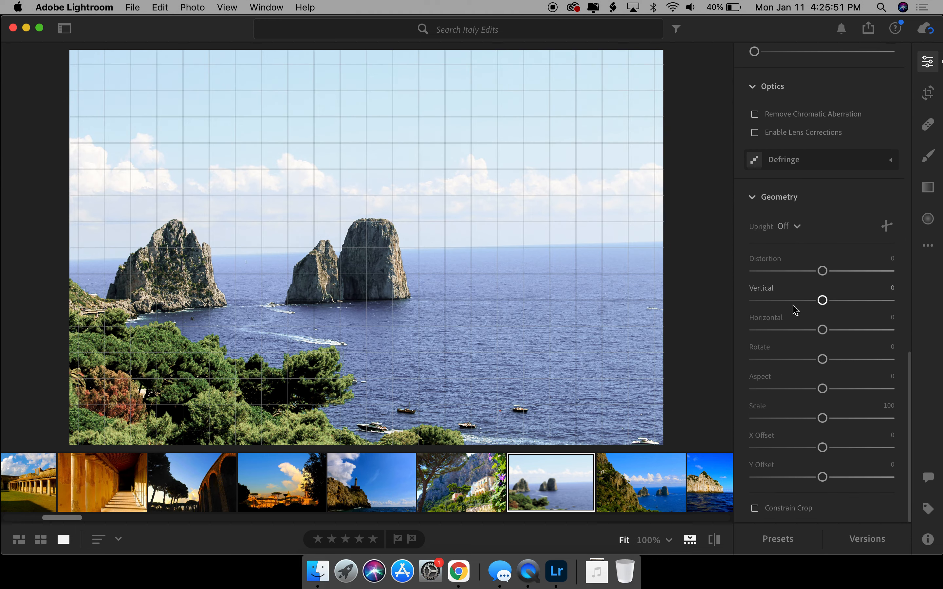
{"action": "scroll", "coordinate": [795, 311], "scroll_direction": "up", "scroll_amount": 9}
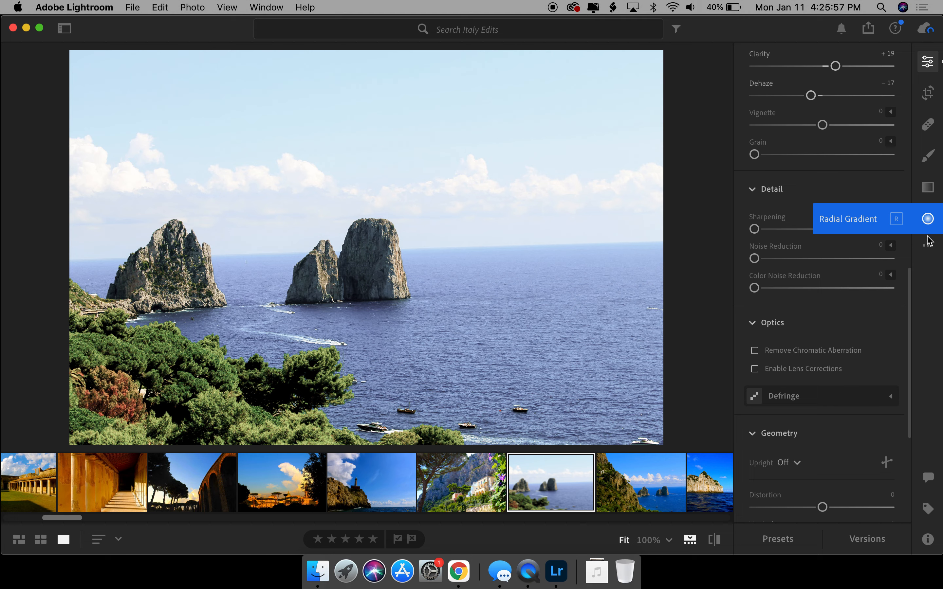
{"action": "left_click", "coordinate": [928, 247]}
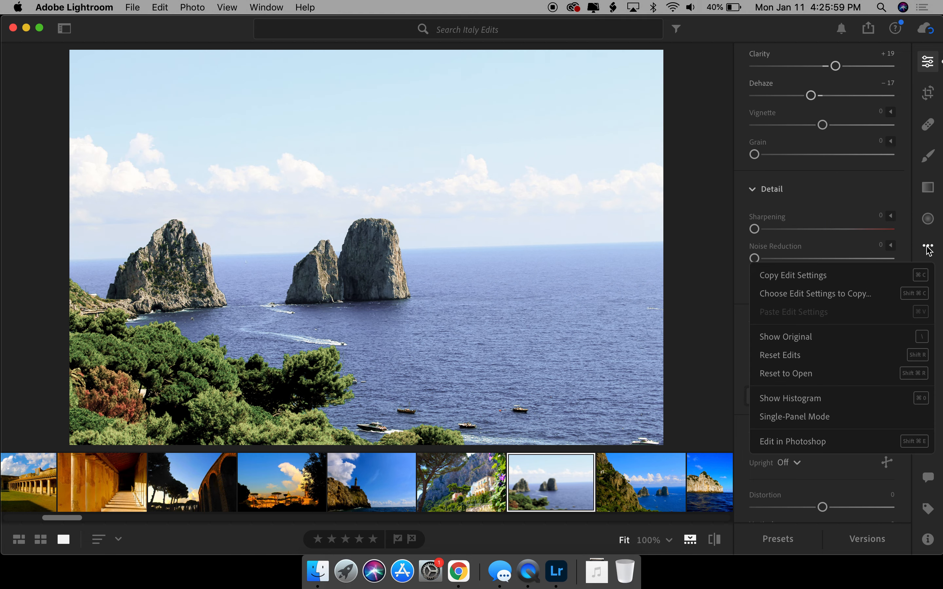
{"action": "left_click", "coordinate": [928, 248]}
{"action": "left_click", "coordinate": [928, 125]}
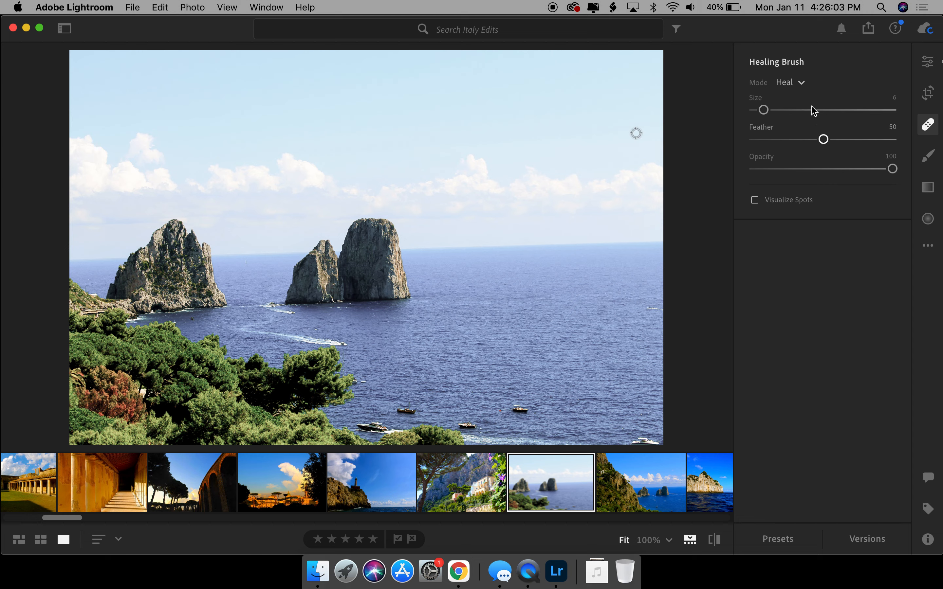
{"action": "left_click", "coordinate": [927, 61]}
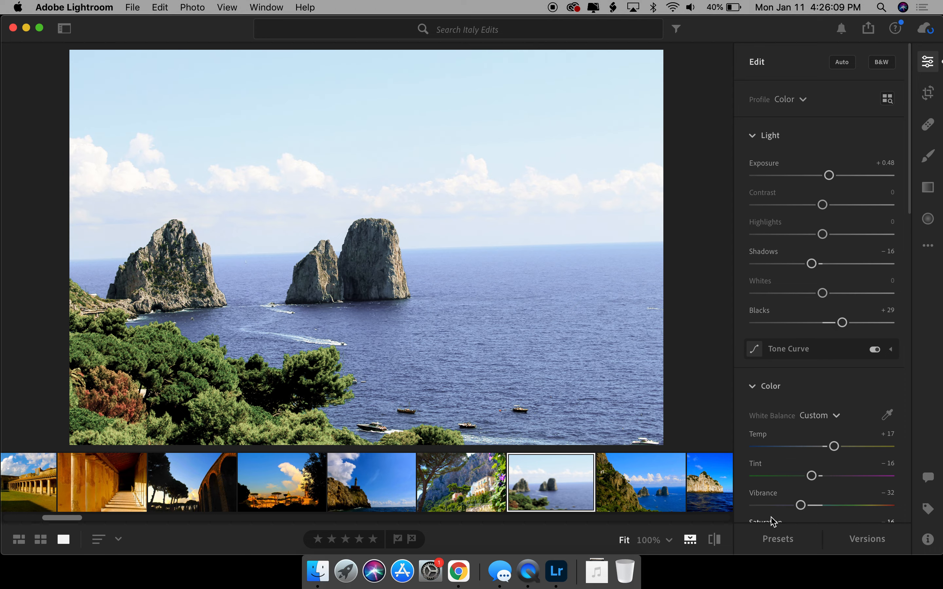
- Open the presets list and apply the Creative preset Warm Contrast to the photo
{"action": "left_click", "coordinate": [779, 540]}
{"action": "left_click", "coordinate": [670, 305]}
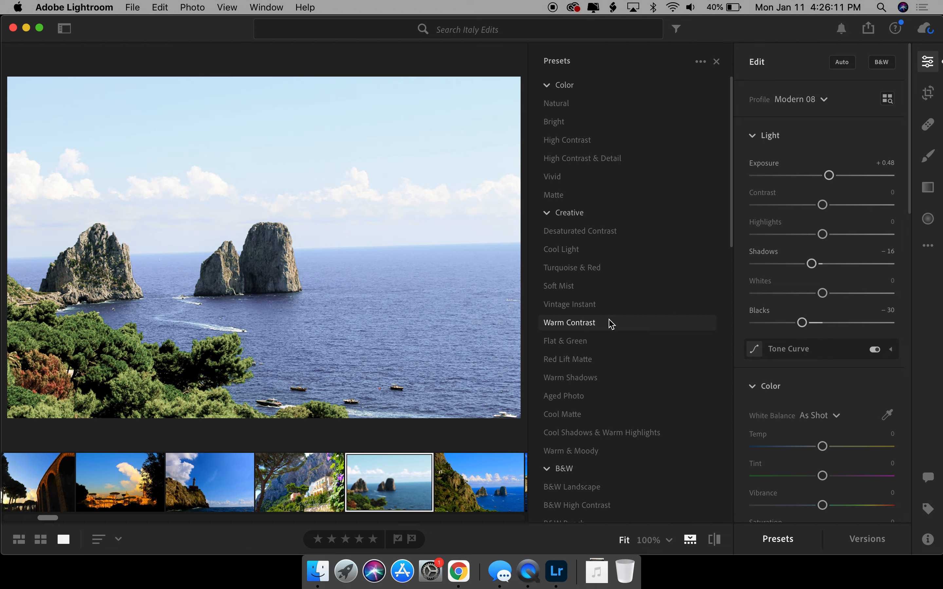
{"action": "left_click", "coordinate": [591, 328]}
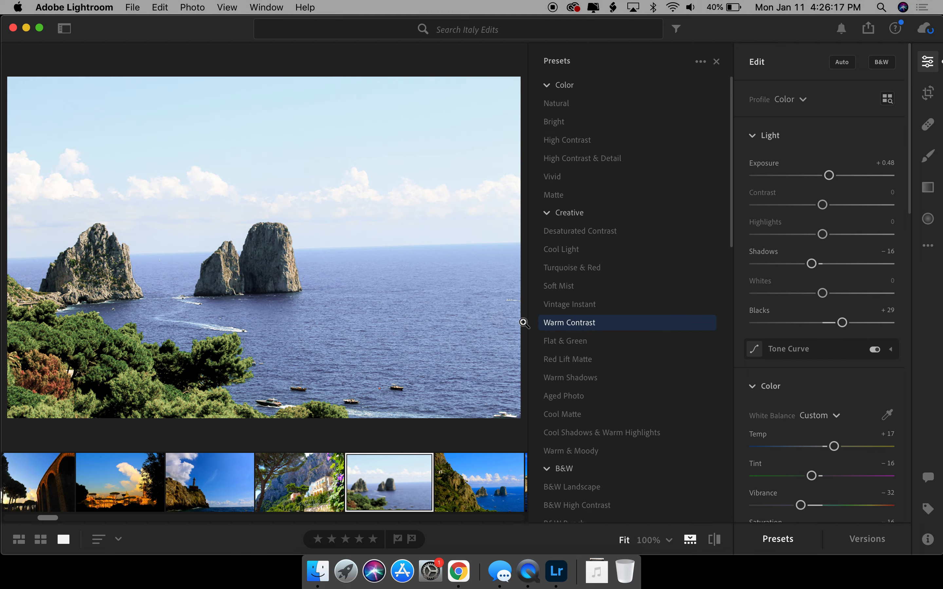
{"action": "left_click", "coordinate": [569, 327]}
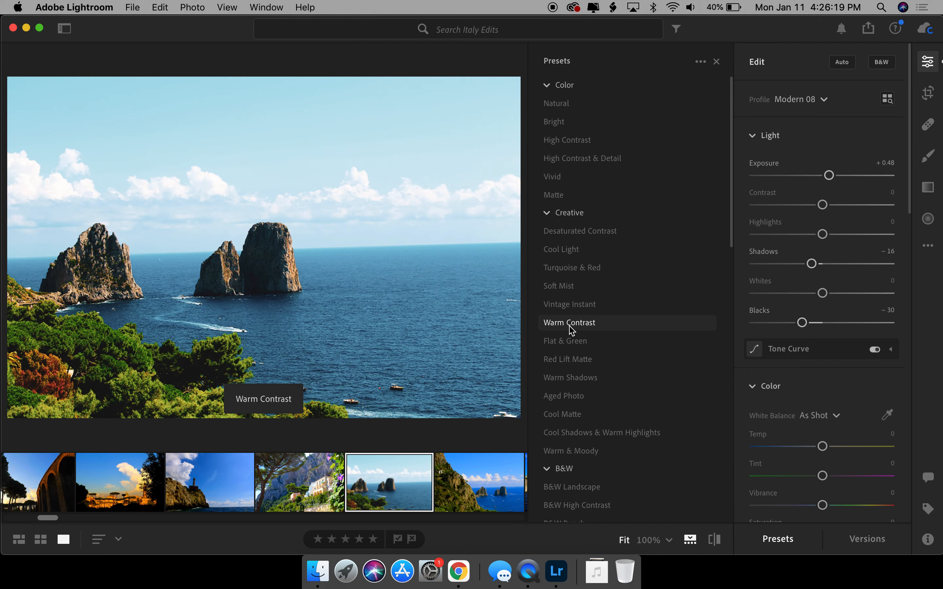
{"action": "left_click", "coordinate": [563, 326]}
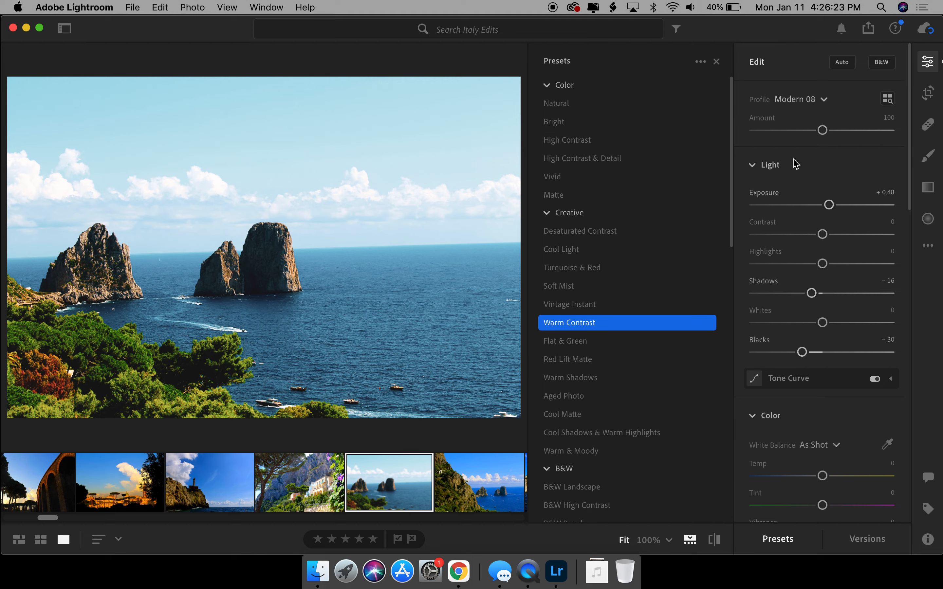
- Examine the profile, light, color, effects and detail settings of the Warm Contrast preset, and undo the preset
{"action": "left_click", "coordinate": [824, 100]}
{"action": "left_click", "coordinate": [824, 101]}
{"action": "scroll", "coordinate": [811, 288], "scroll_direction": "down", "scroll_amount": 3}
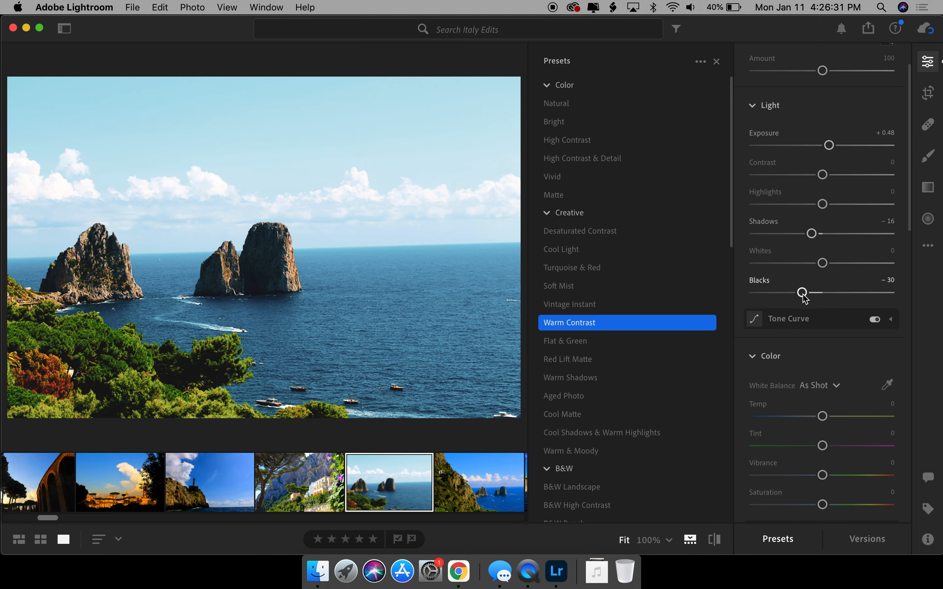
{"action": "scroll", "coordinate": [803, 296], "scroll_direction": "down", "scroll_amount": 6}
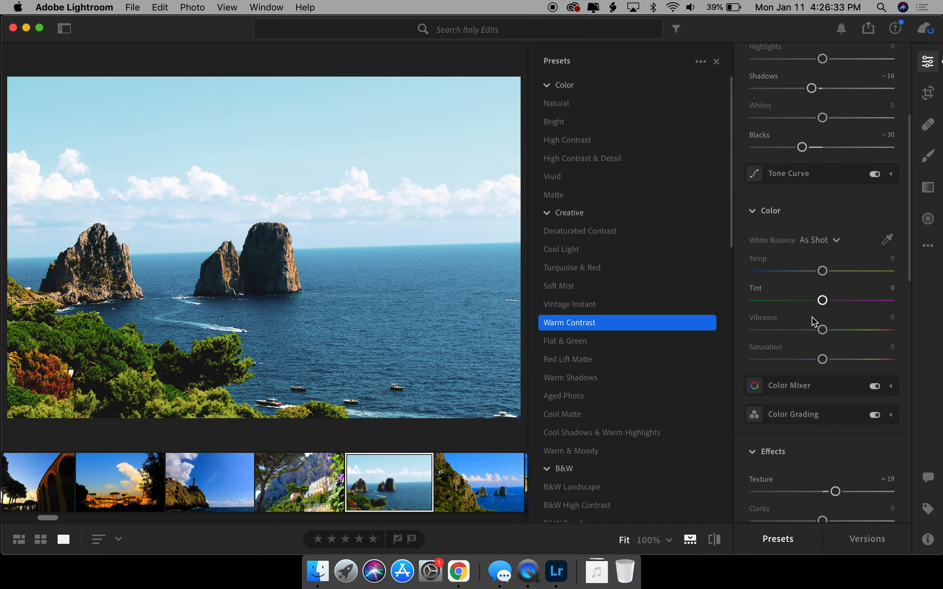
{"action": "scroll", "coordinate": [813, 345], "scroll_direction": "down", "scroll_amount": 7}
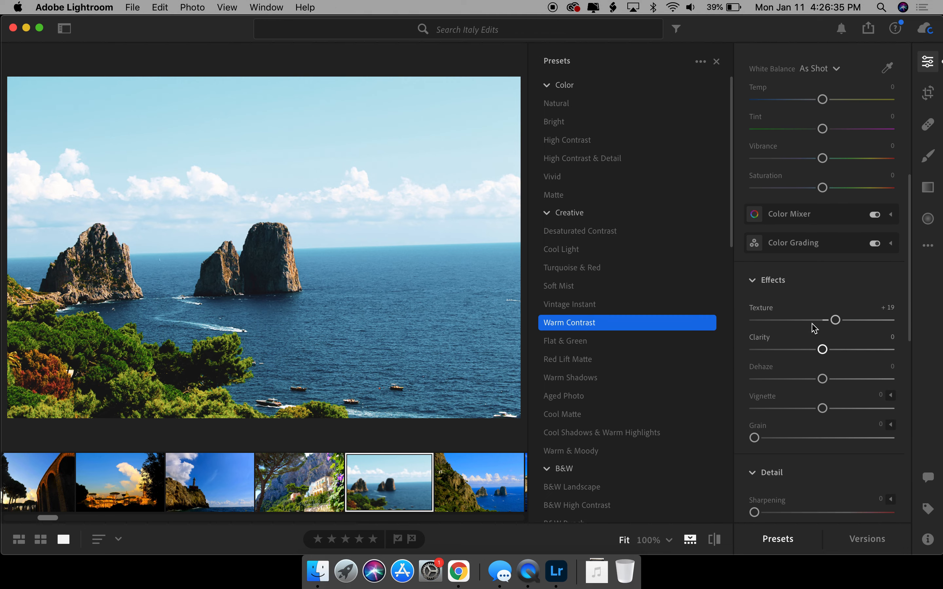
{"action": "scroll", "coordinate": [813, 326], "scroll_direction": "down", "scroll_amount": 12}
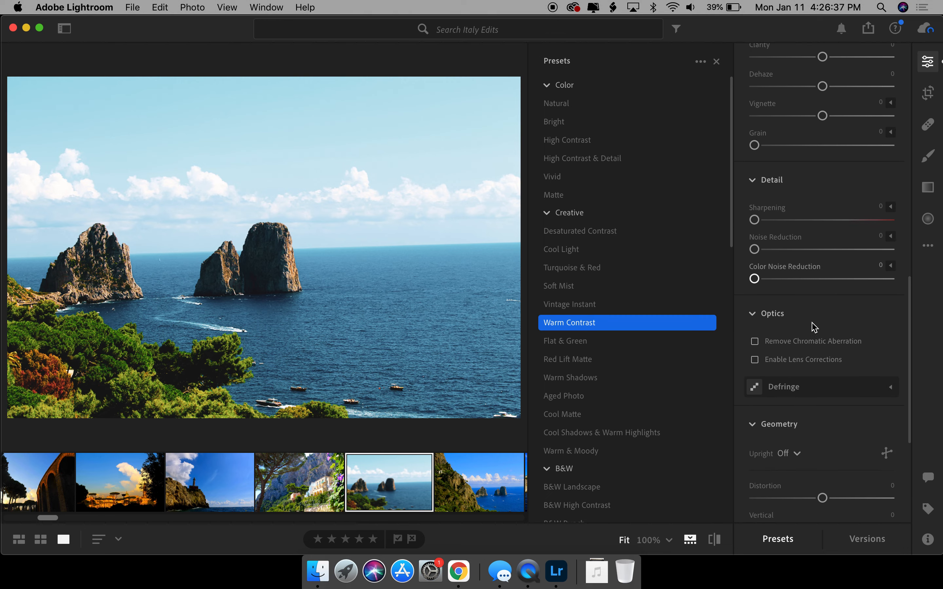
{"action": "scroll", "coordinate": [814, 327], "scroll_direction": "down", "scroll_amount": 3}
{"action": "scroll", "coordinate": [814, 327], "scroll_direction": "up", "scroll_amount": 20}
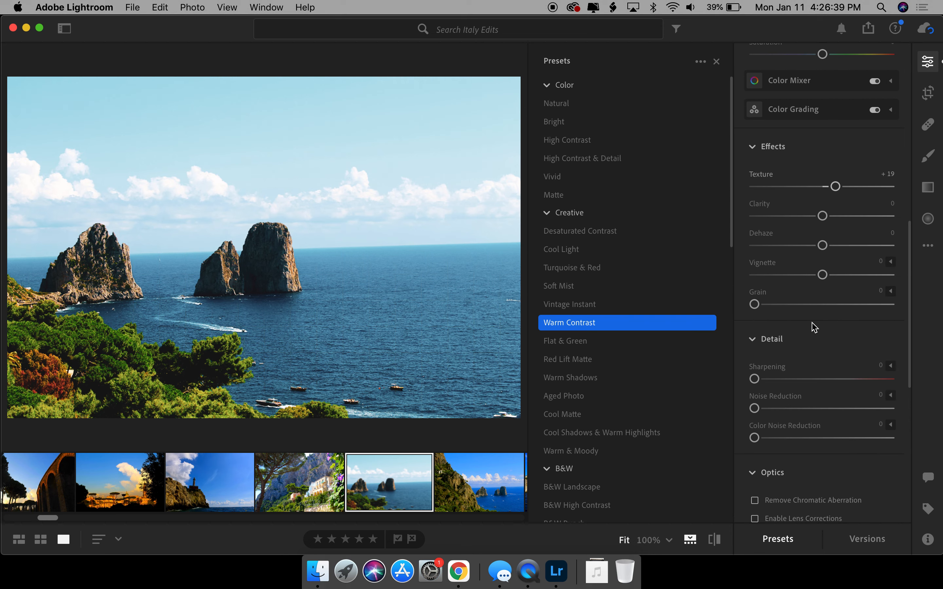
{"action": "scroll", "coordinate": [813, 326], "scroll_direction": "up", "scroll_amount": 2}
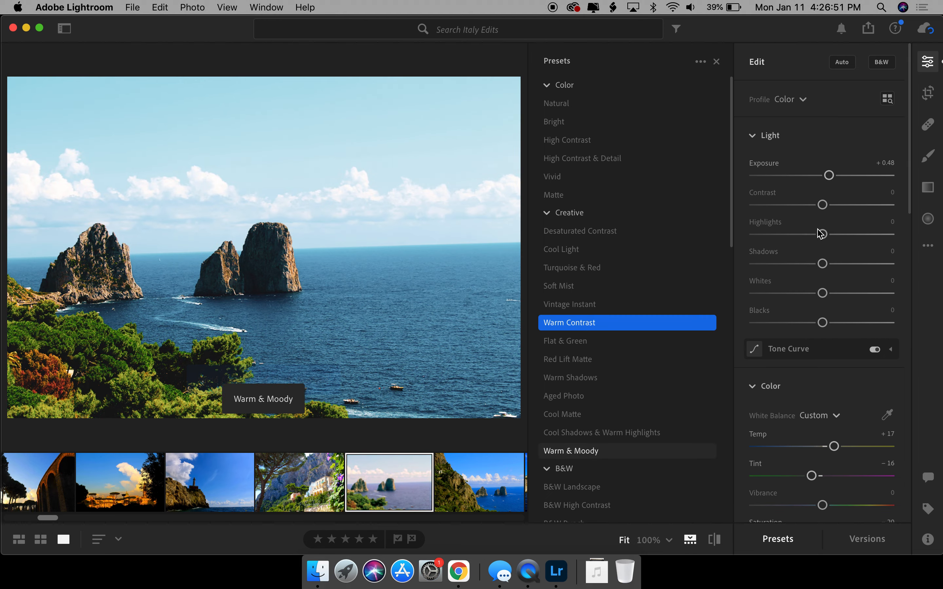
{"action": "key", "text": "super+z"}
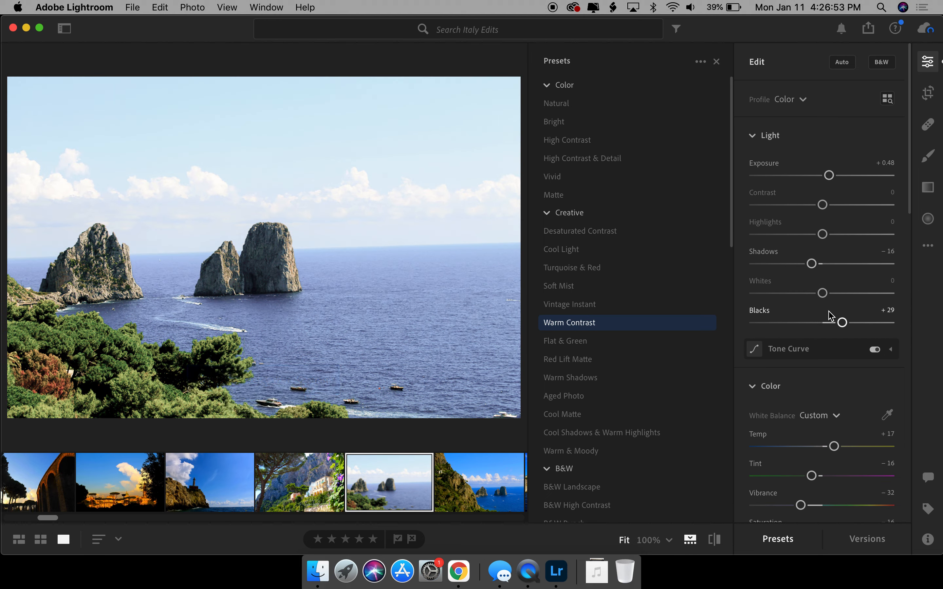
- Adjust the photo's light settings to Blacks -23, Shadows -26 and Exposure -0.02
{"action": "left_click_drag", "start_coordinate": [838, 324], "coordinate": [812, 327]}
{"action": "left_click_drag", "start_coordinate": [812, 264], "coordinate": [805, 264]}
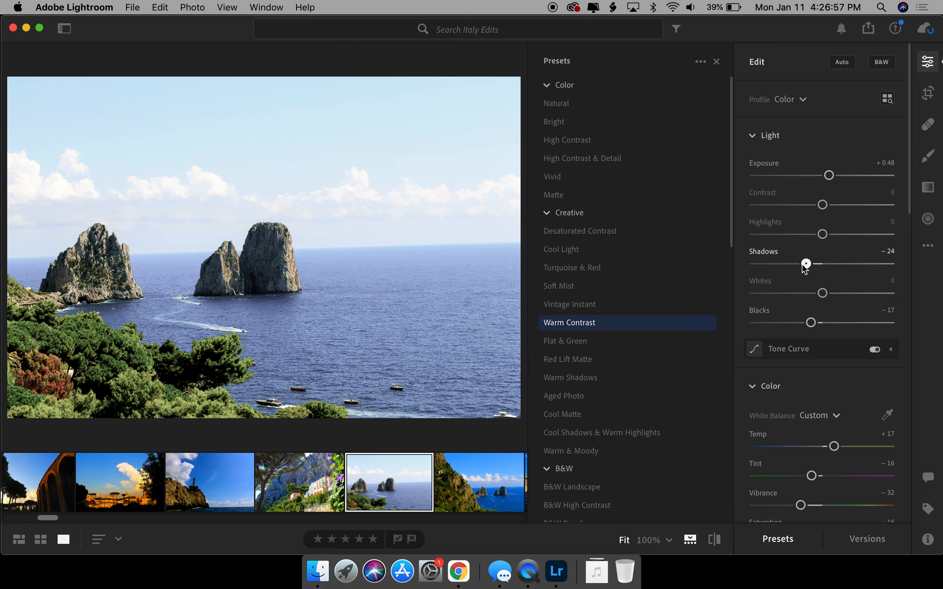
{"action": "left_click_drag", "start_coordinate": [812, 322], "coordinate": [806, 323]}
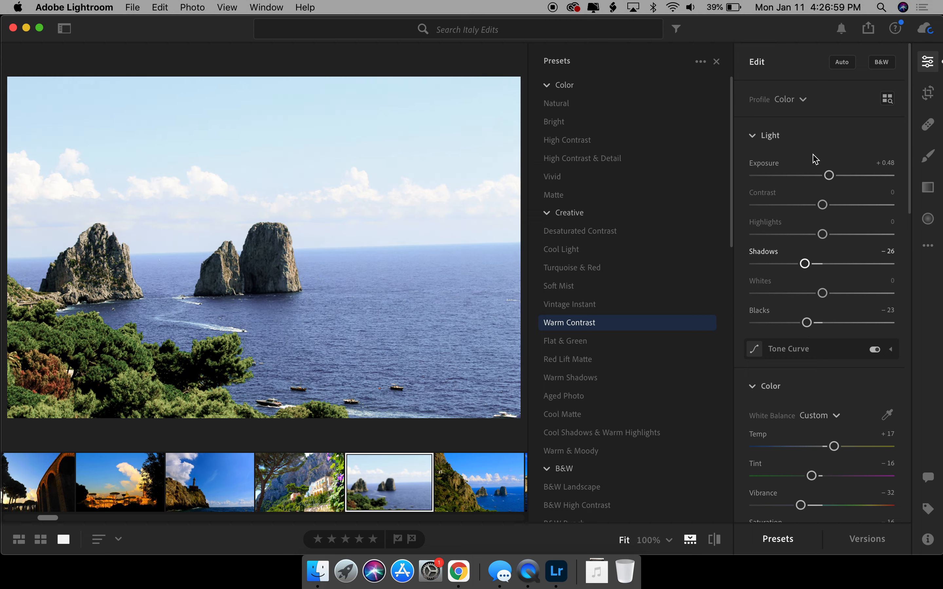
{"action": "left_click_drag", "start_coordinate": [829, 176], "coordinate": [822, 177]}
{"action": "scroll", "coordinate": [818, 312], "scroll_direction": "down", "scroll_amount": 2}
{"action": "scroll", "coordinate": [818, 312], "scroll_direction": "up", "scroll_amount": 2}
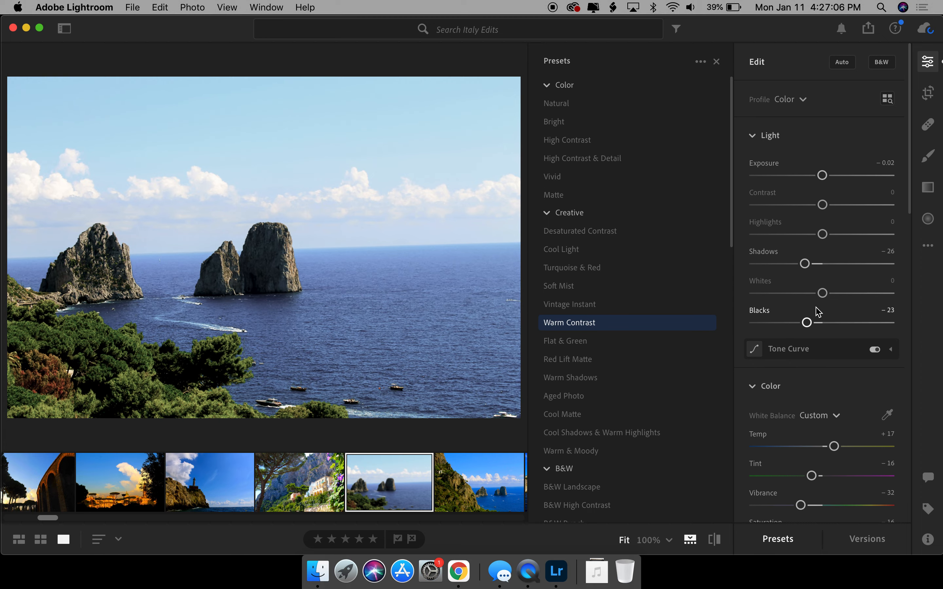
- Browse the Basic, Artistic and Modern profiles, apply the Modern 08 profile to the photo and return to the edit controls
{"action": "left_click", "coordinate": [795, 99]}
{"action": "left_click", "coordinate": [804, 165]}
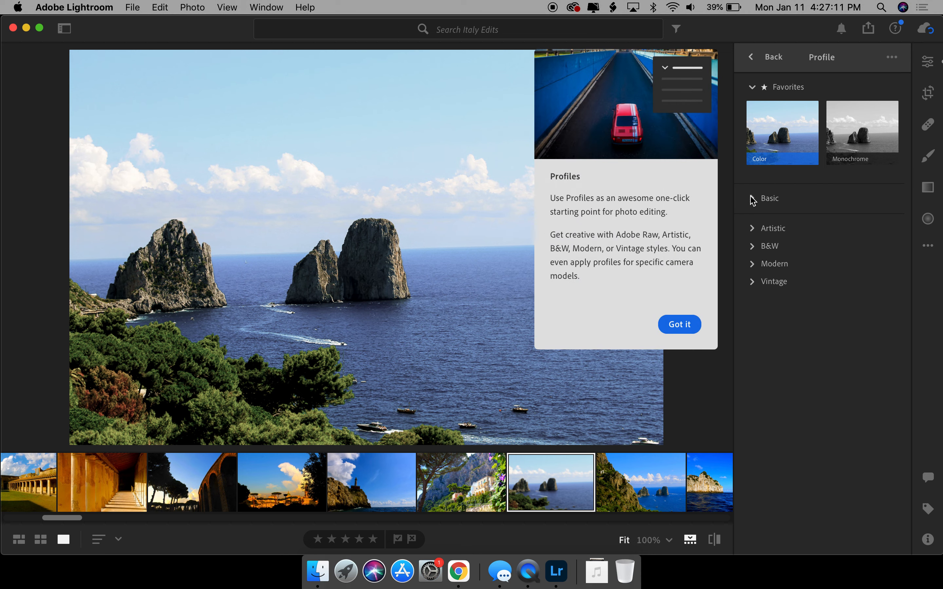
{"action": "left_click", "coordinate": [754, 199]}
{"action": "left_click", "coordinate": [752, 230]}
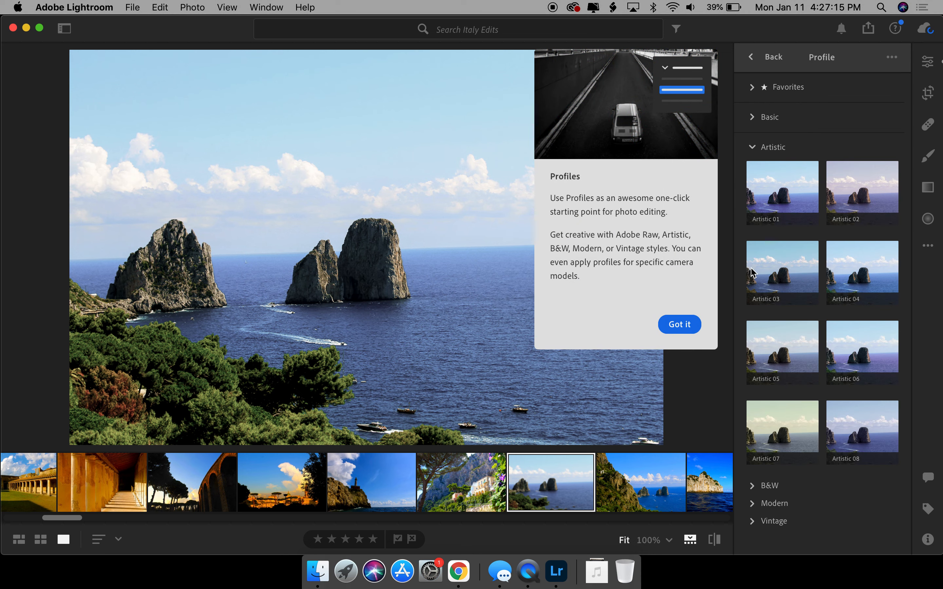
{"action": "left_click", "coordinate": [754, 503]}
{"action": "scroll", "coordinate": [750, 468], "scroll_direction": "down", "scroll_amount": 2}
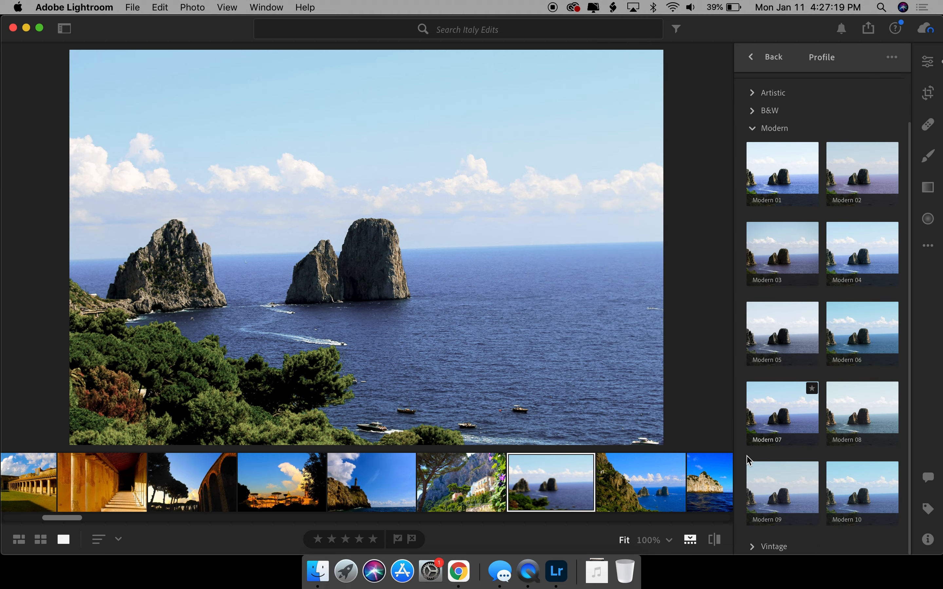
{"action": "scroll", "coordinate": [849, 413], "scroll_direction": "down", "scroll_amount": 1}
{"action": "left_click", "coordinate": [850, 407]}
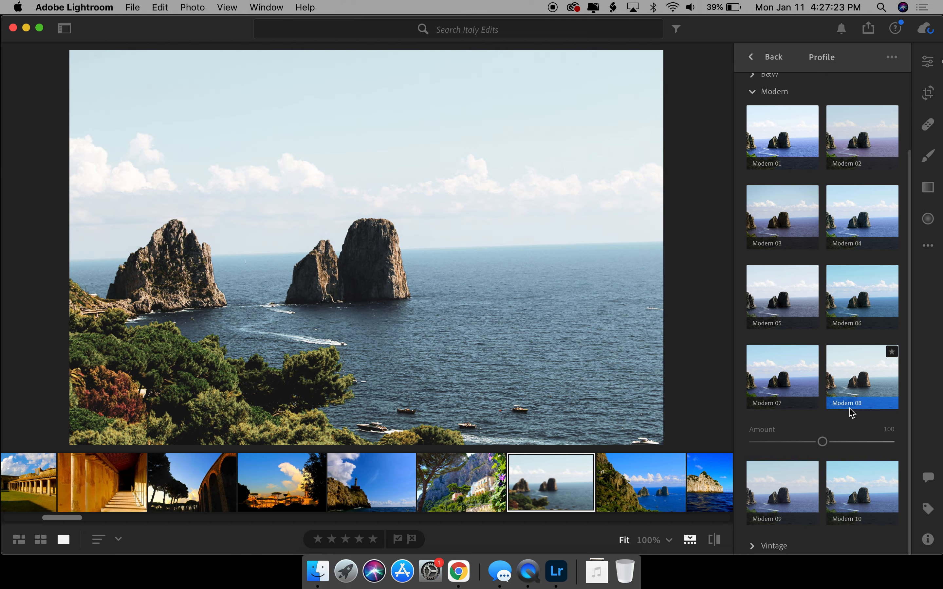
{"action": "left_click", "coordinate": [753, 95]}
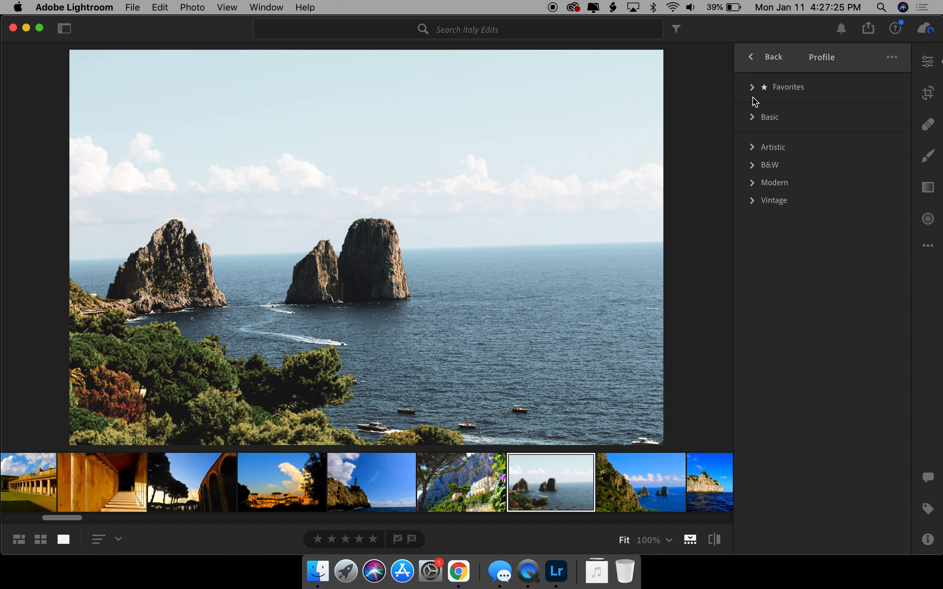
{"action": "left_click", "coordinate": [753, 60]}
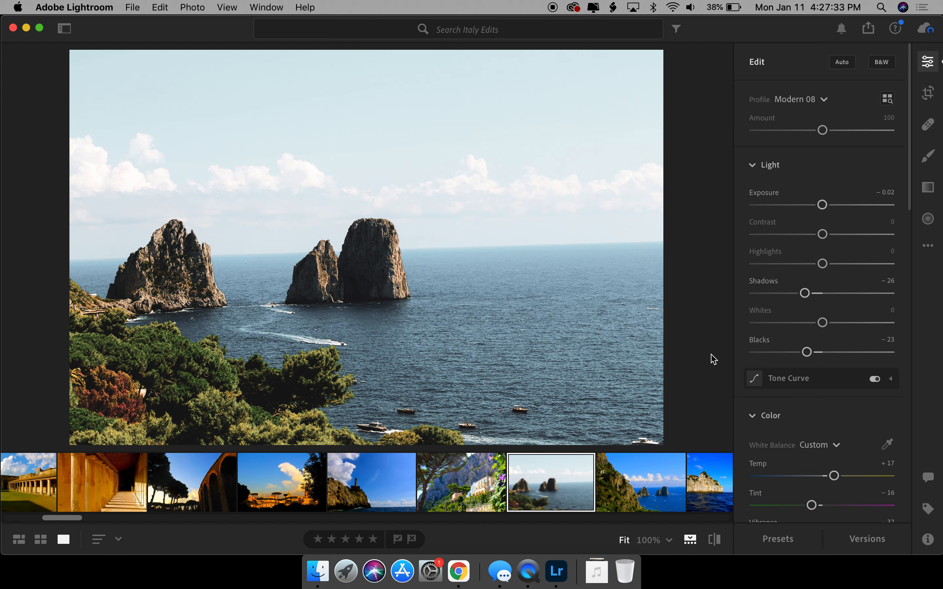
- Enable lens corrections and chromatic aberration removal in the photo's optics settings
{"action": "scroll", "coordinate": [795, 457], "scroll_direction": "down", "scroll_amount": 5}
{"action": "scroll", "coordinate": [795, 457], "scroll_direction": "down", "scroll_amount": 9}
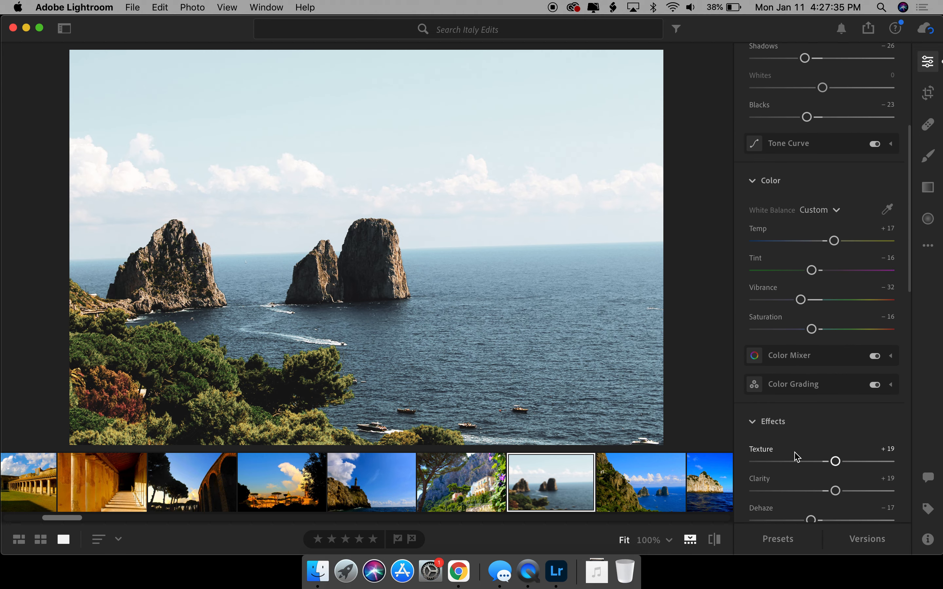
{"action": "scroll", "coordinate": [795, 457], "scroll_direction": "down", "scroll_amount": 6}
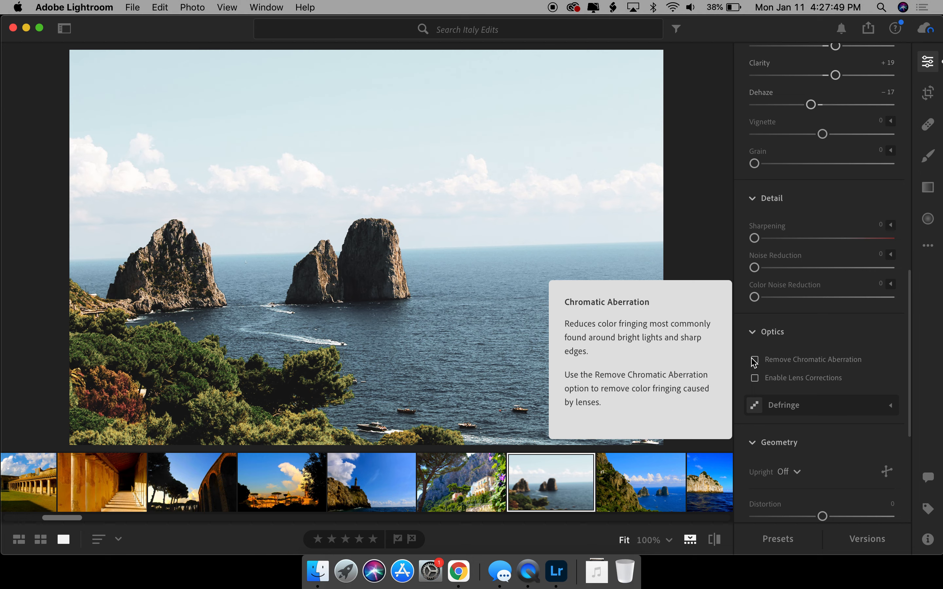
{"action": "left_click", "coordinate": [754, 378]}
{"action": "scroll", "coordinate": [755, 374], "scroll_direction": "down", "scroll_amount": 3}
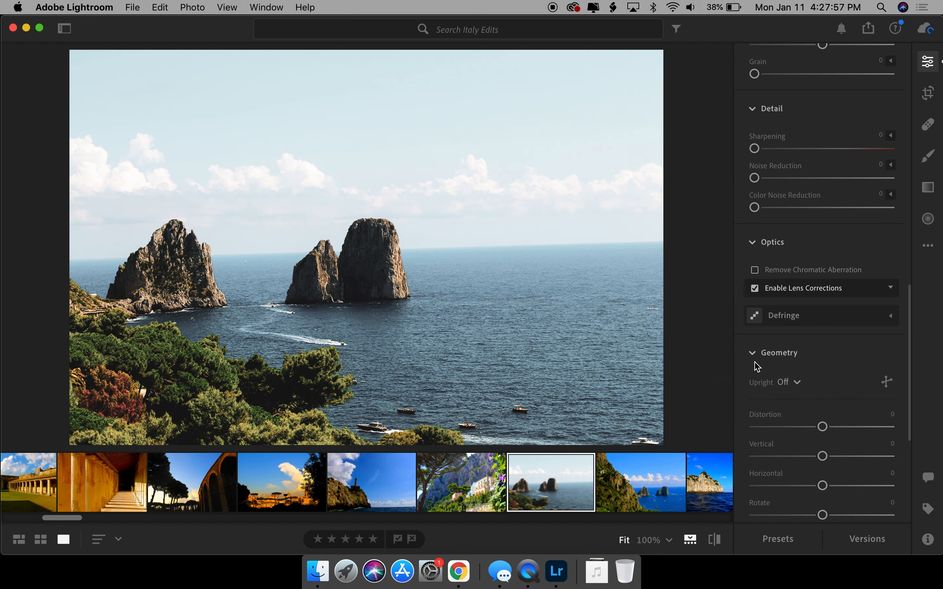
{"action": "left_click", "coordinate": [755, 270]}
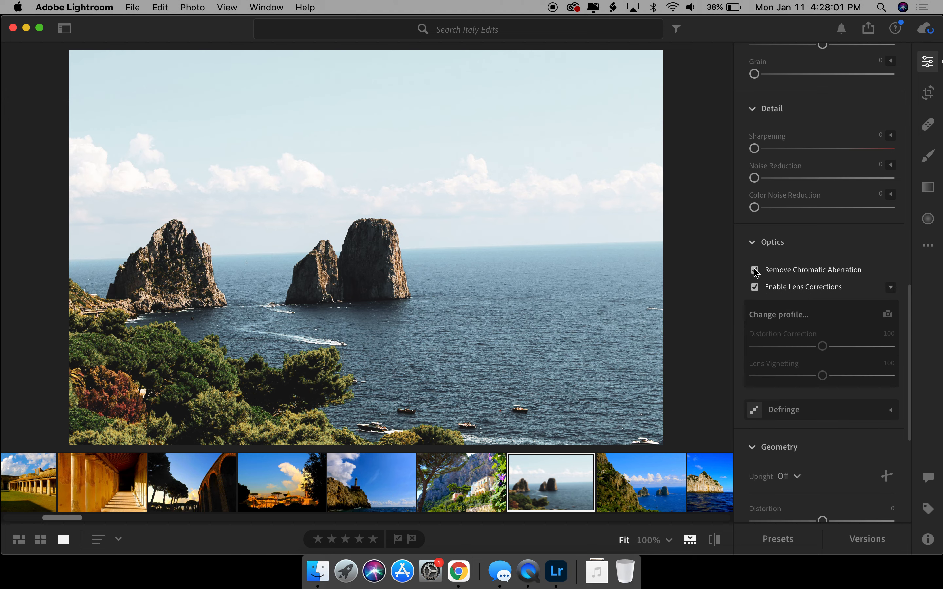